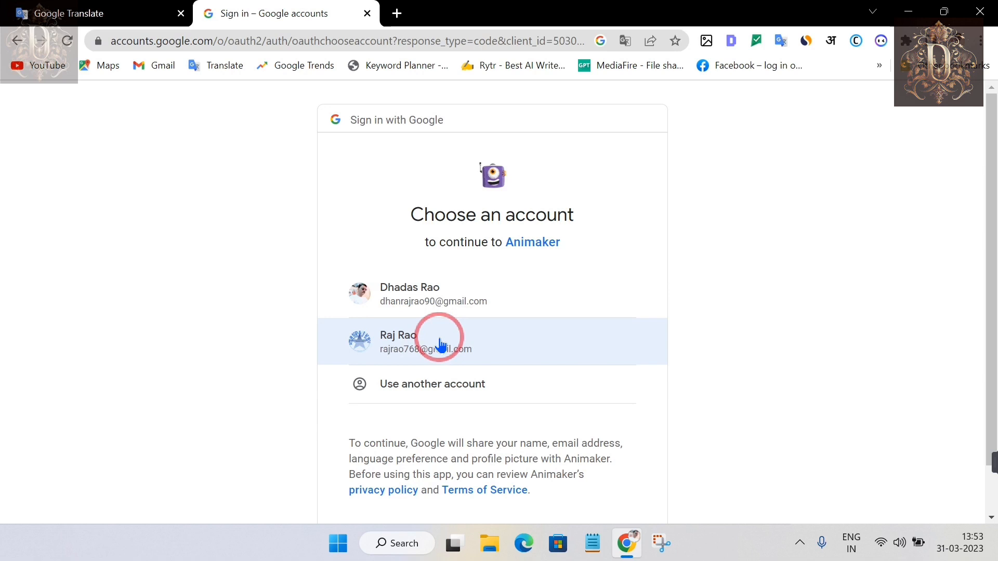
Sign in with a saved Google account and start a new Text to Animation project
click(439, 341)
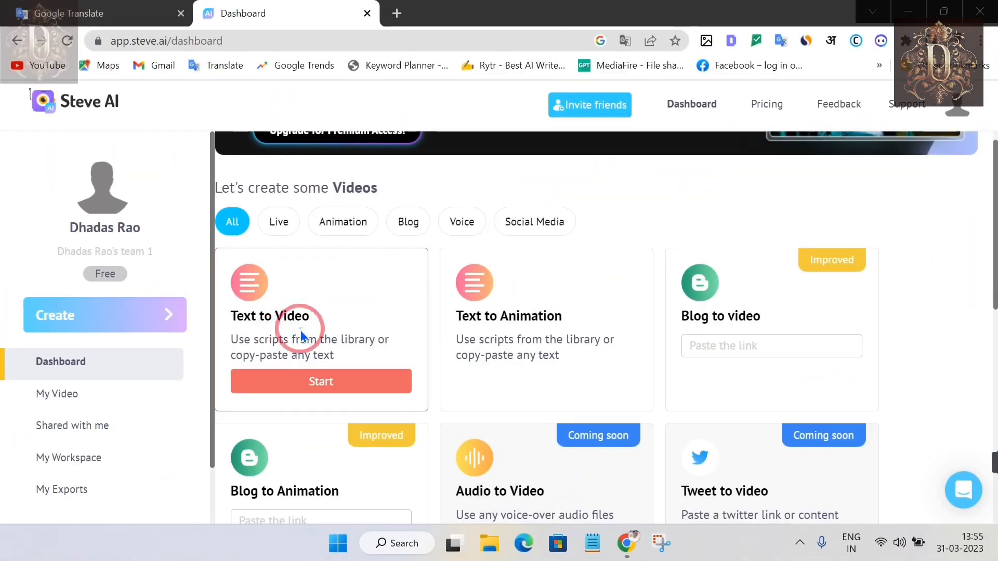
mouse_move(479, 316)
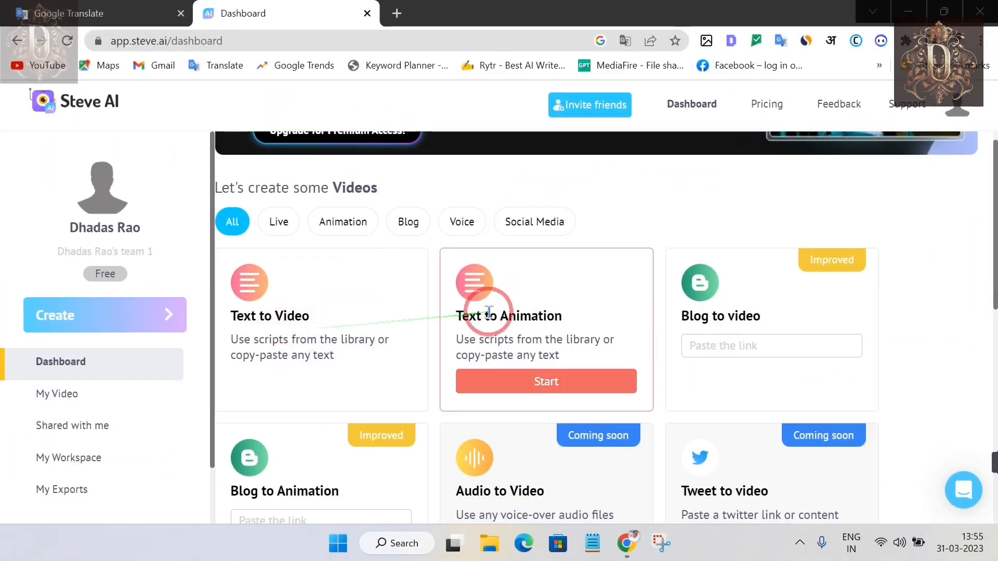
click(542, 389)
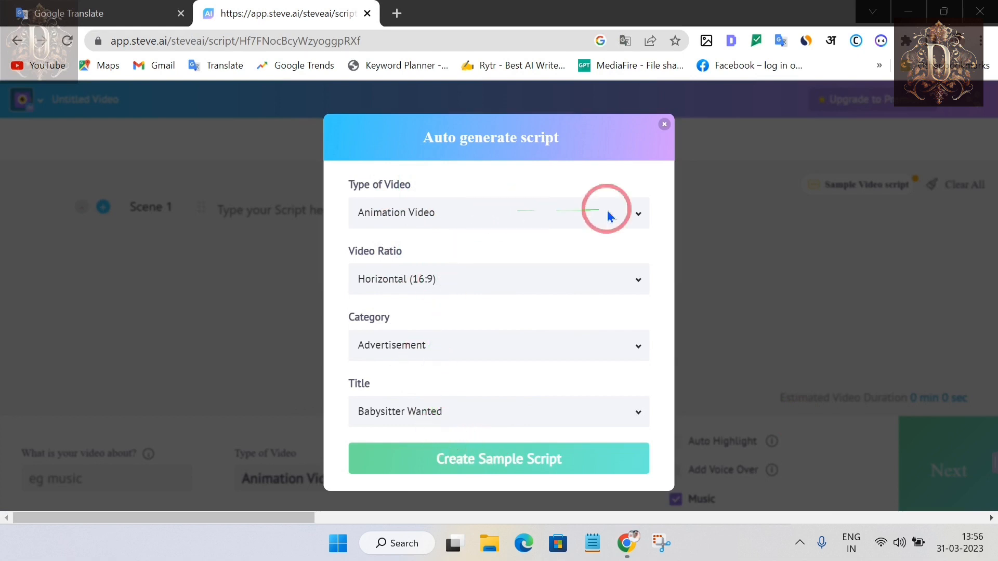
Examine the video type, video ratio and category choices offered for auto-generating a sample script
click(633, 218)
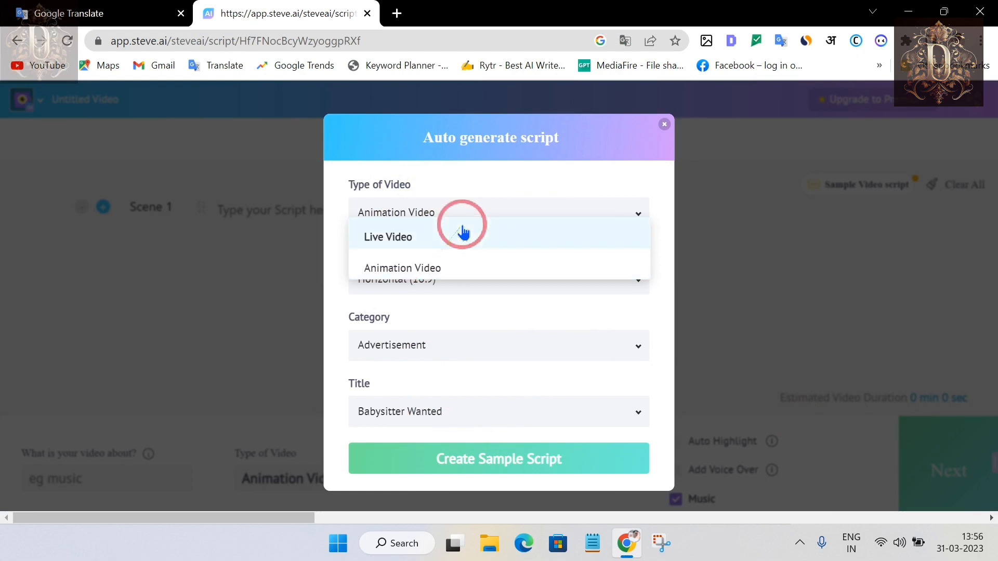
click(664, 221)
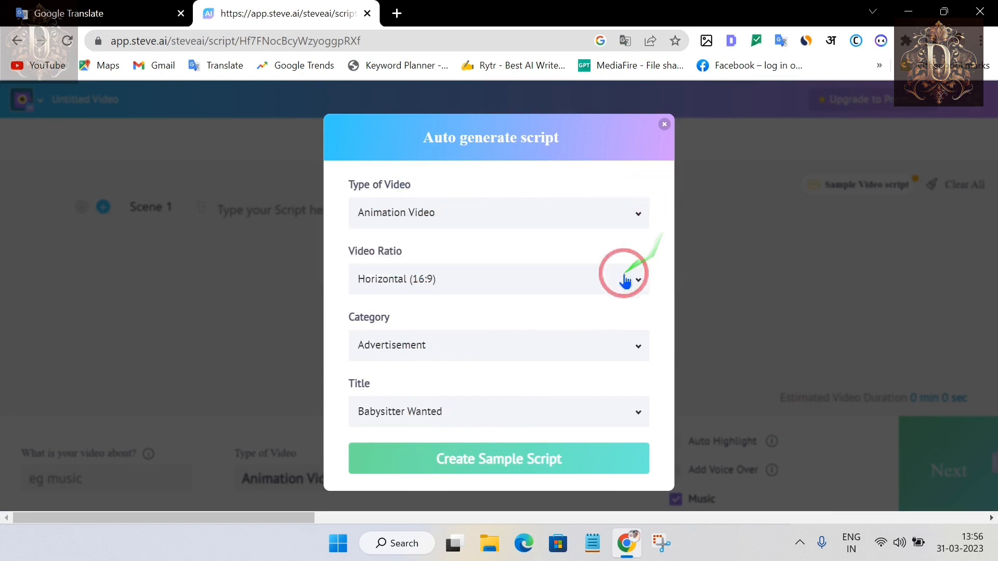
click(611, 287)
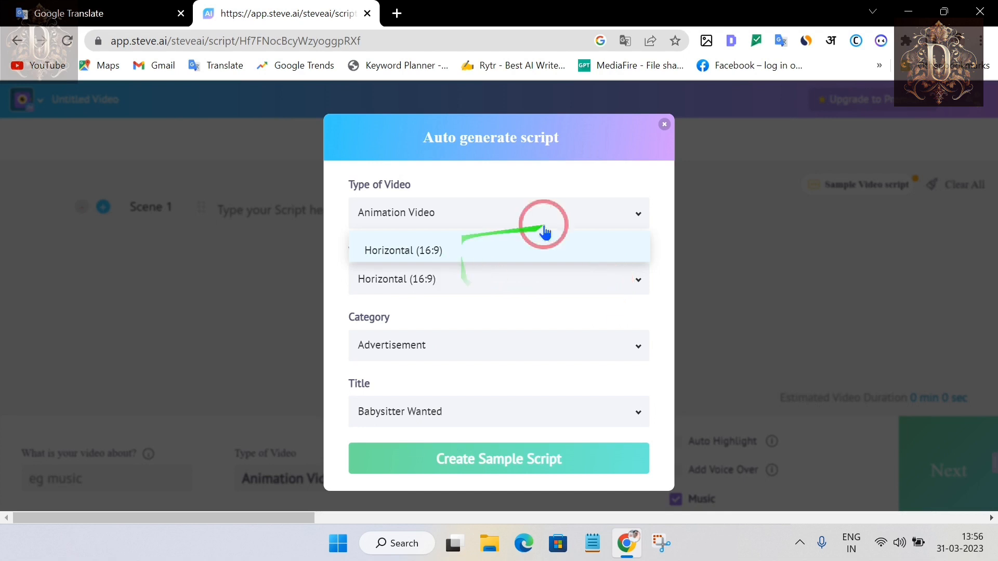
click(655, 290)
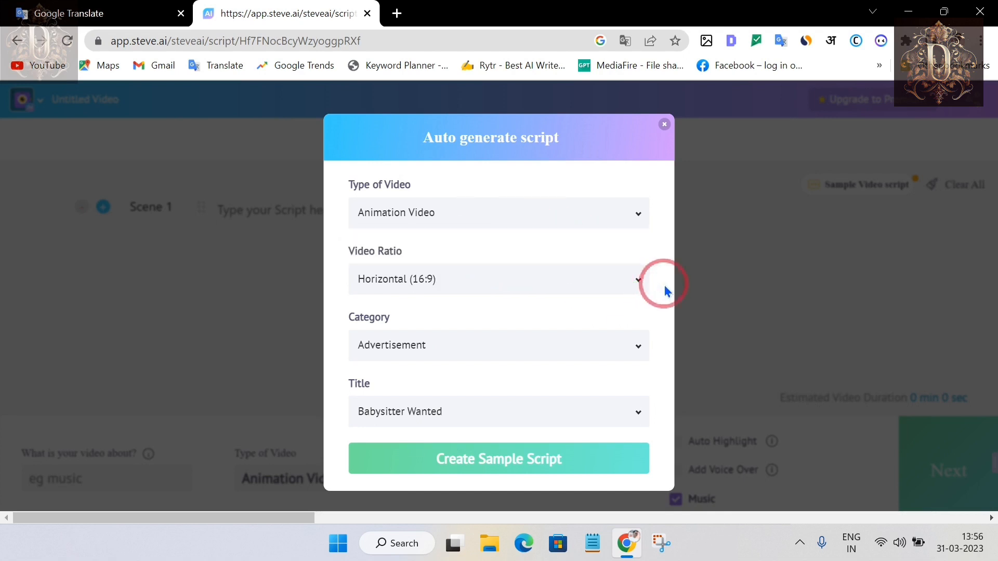
click(487, 357)
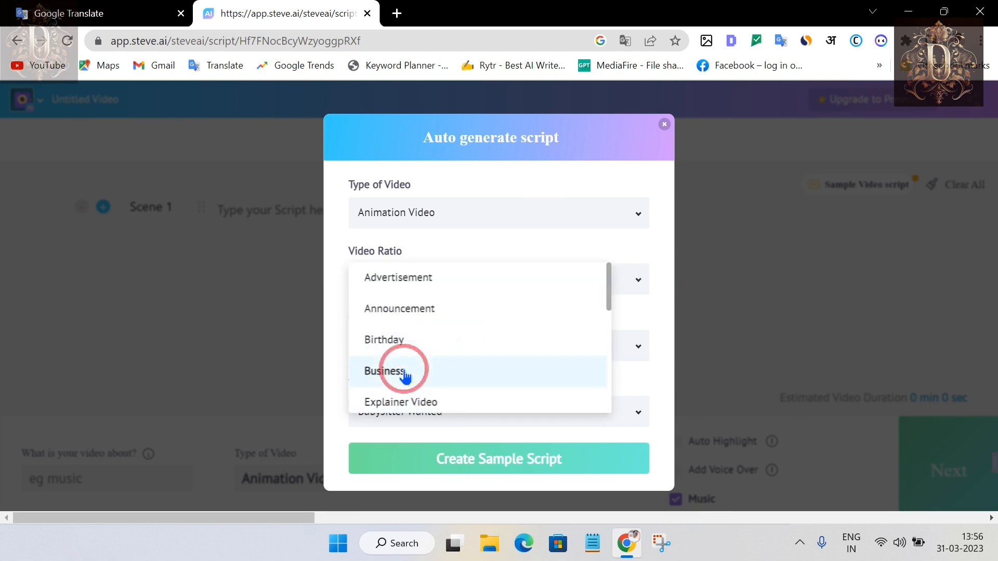
scroll(407, 375, down, 5)
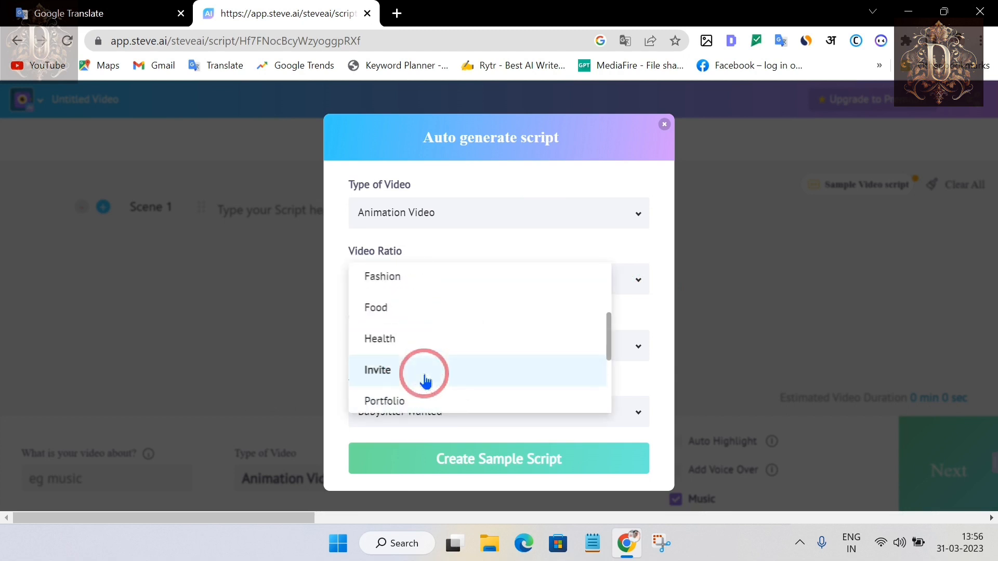
scroll(425, 382, down, 3)
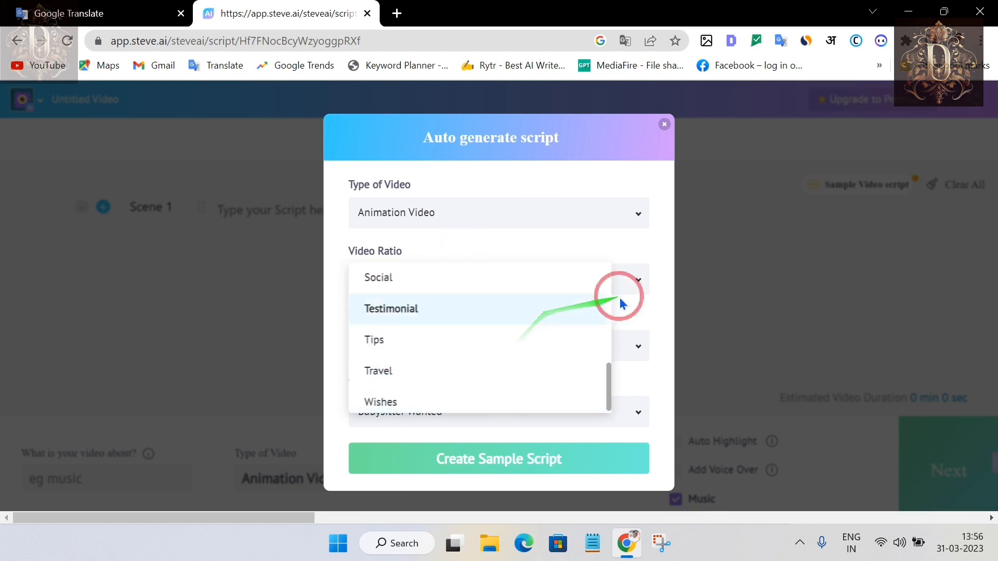
click(667, 309)
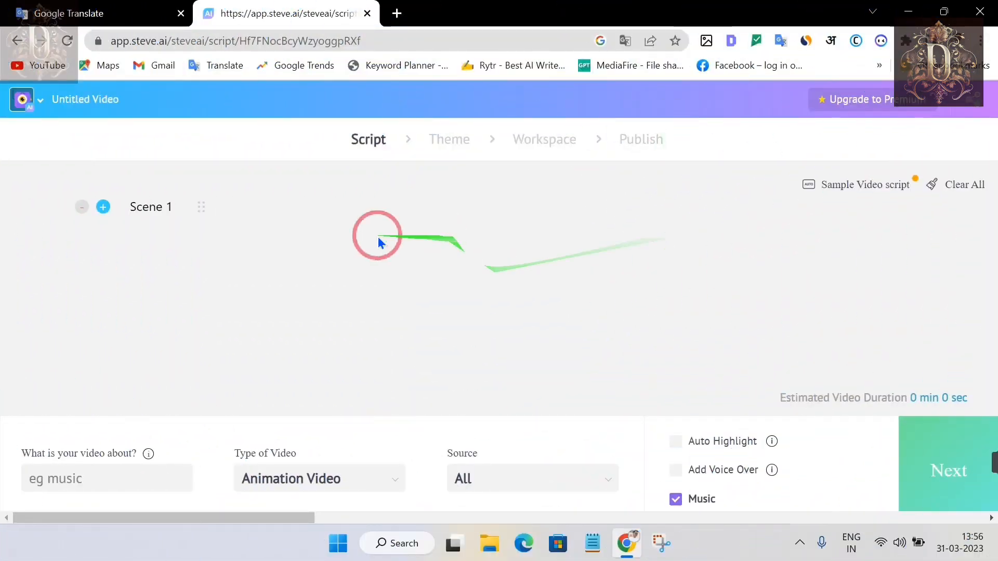
Switch to Google Translate and copy the English source text from its title line through the end of the welcome paragraph
click(223, 208)
click(125, 8)
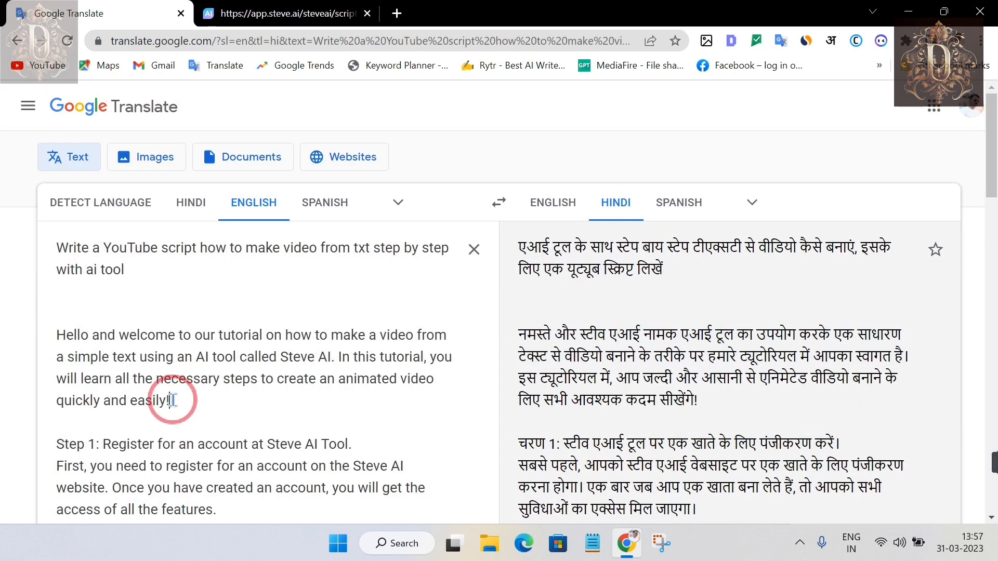
drag(161, 403, 72, 251)
right_click(69, 243)
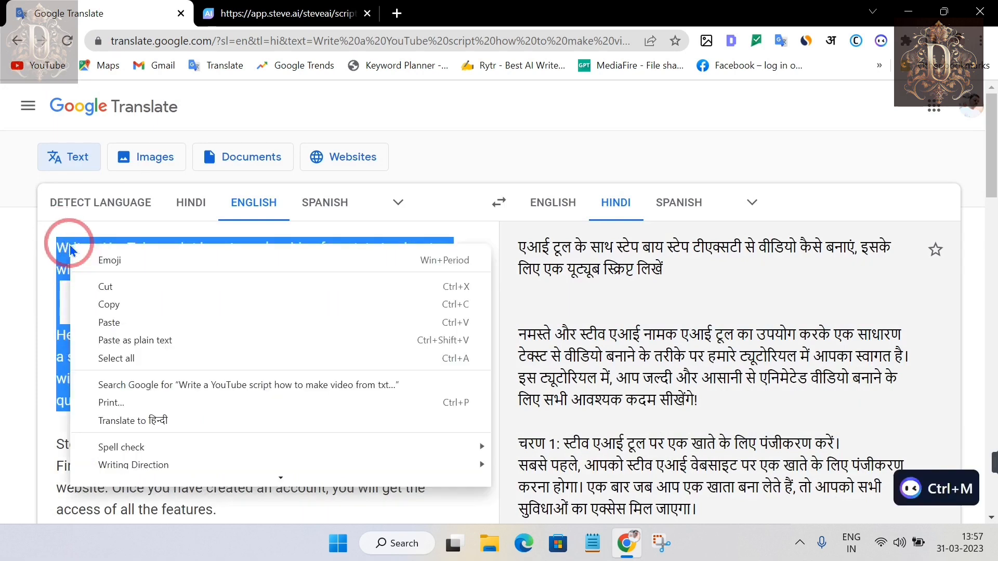
click(133, 305)
Return to the Steve AI script page and paste the copied text as the script, starting in Scene 1
click(243, 20)
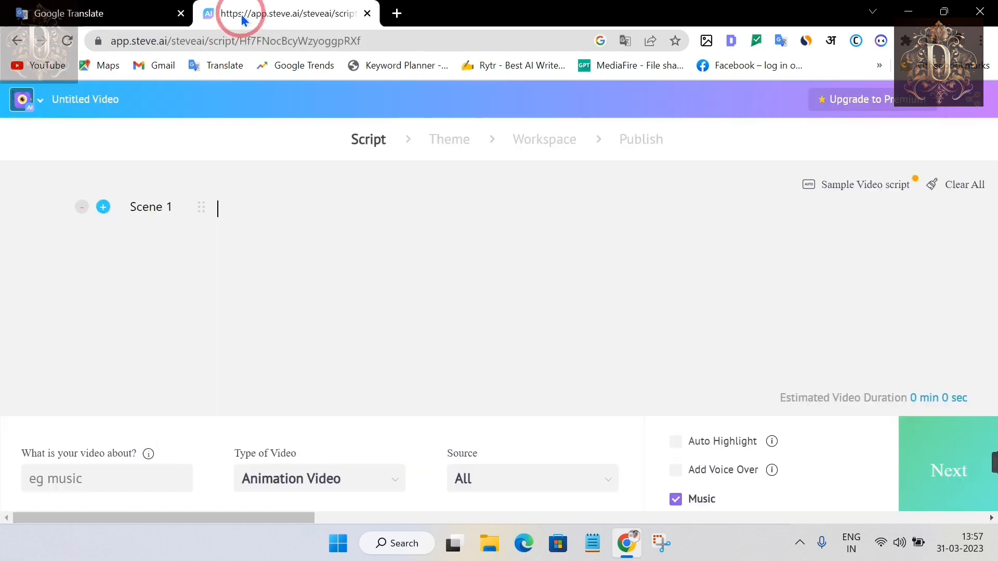
click(232, 209)
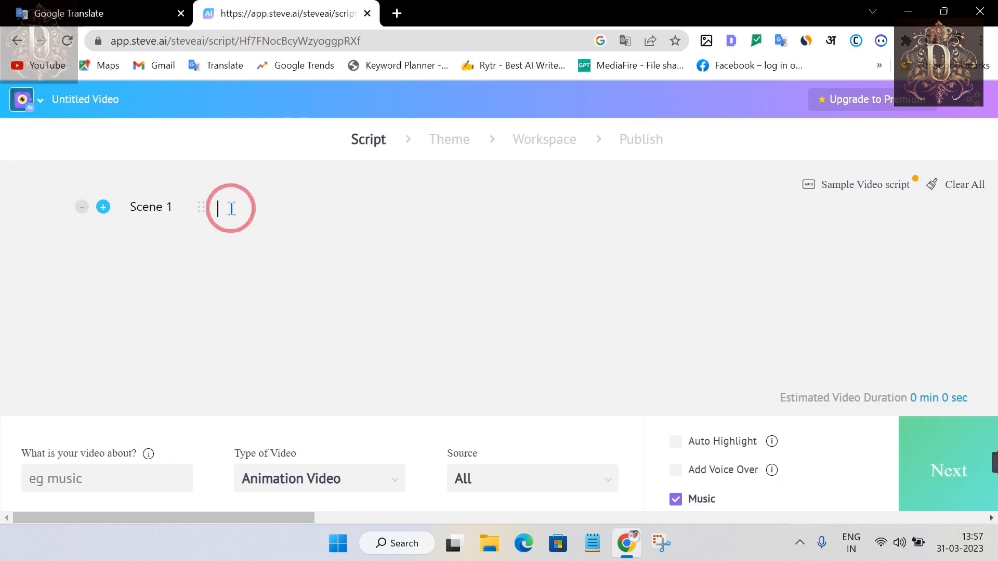
right_click(232, 209)
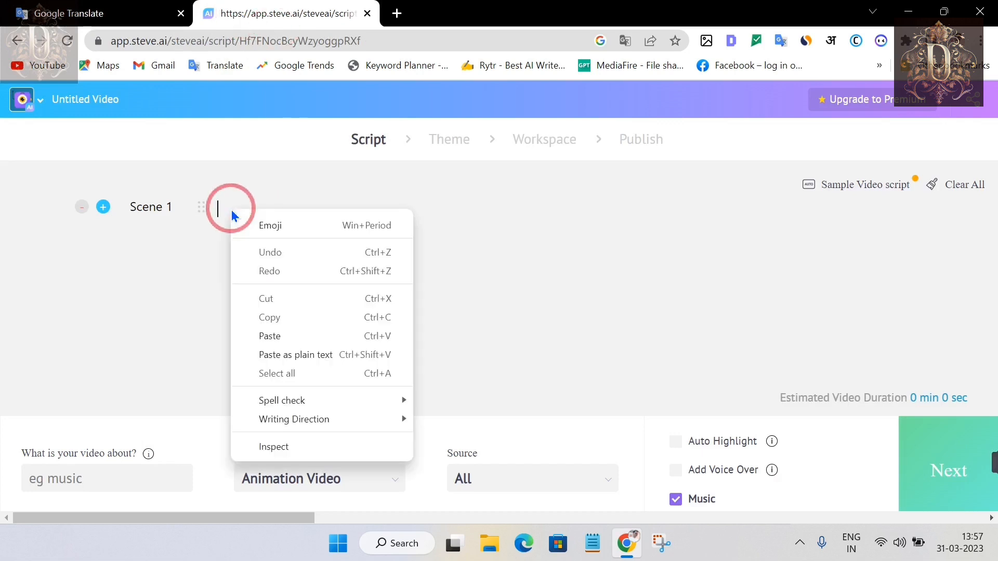
click(275, 339)
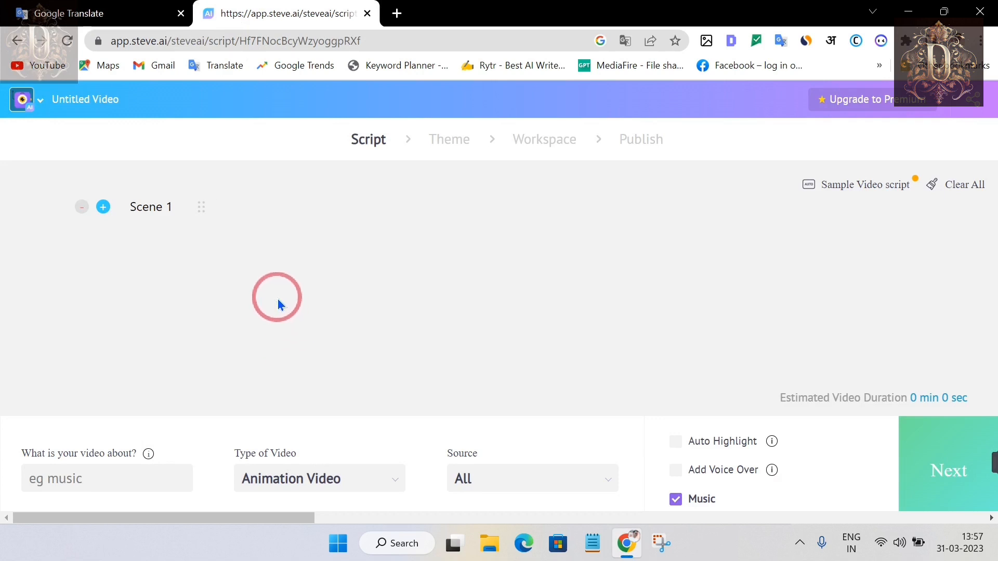
key(ctrl+v)
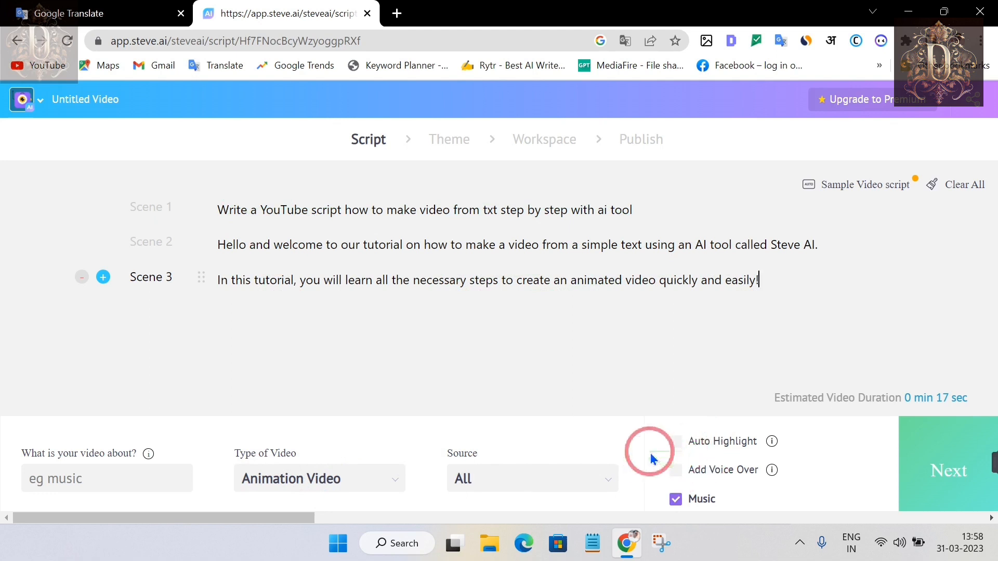
Add a voice-over with the gender set to Male, play its sample and generate the voice
click(675, 470)
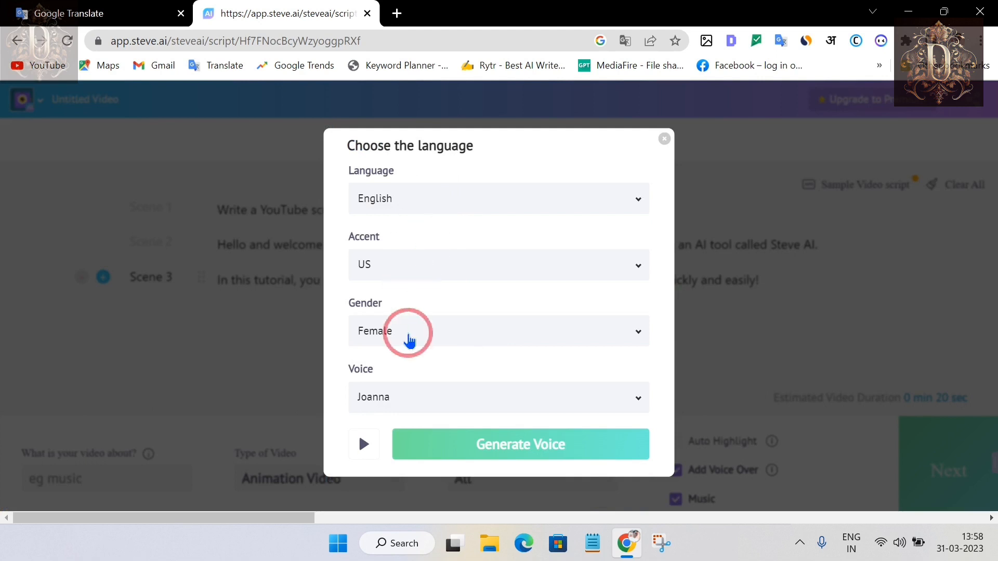
click(409, 340)
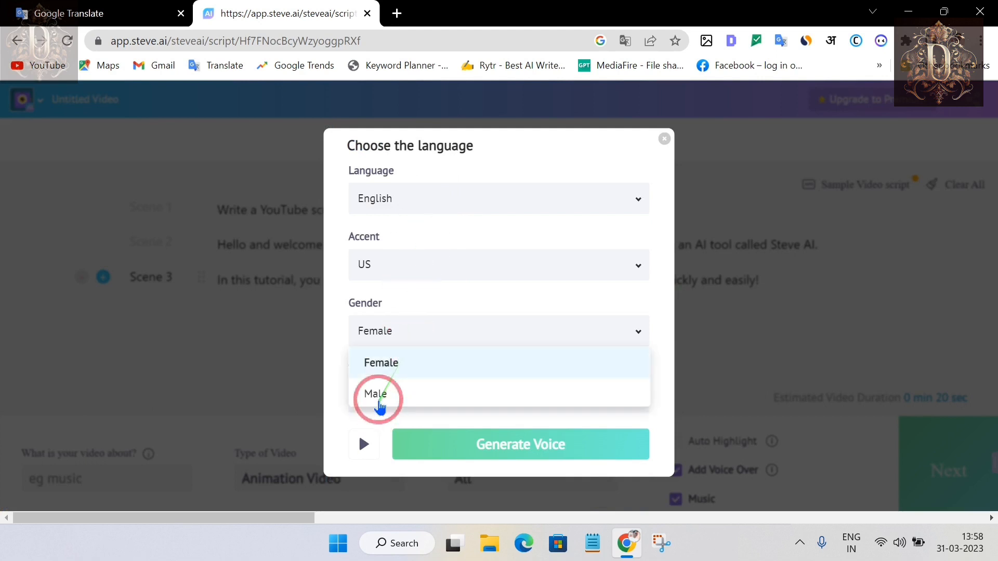
click(379, 395)
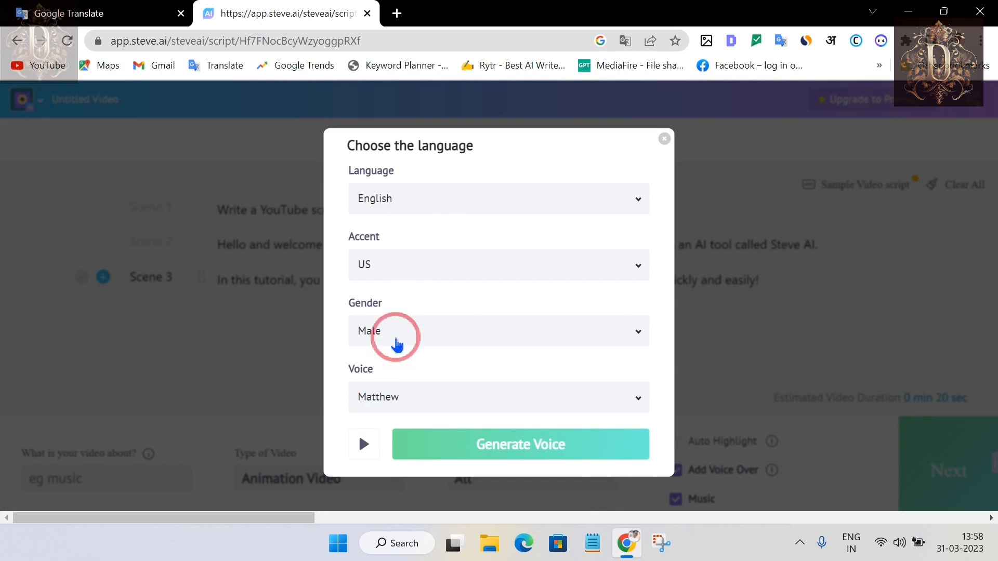
click(362, 447)
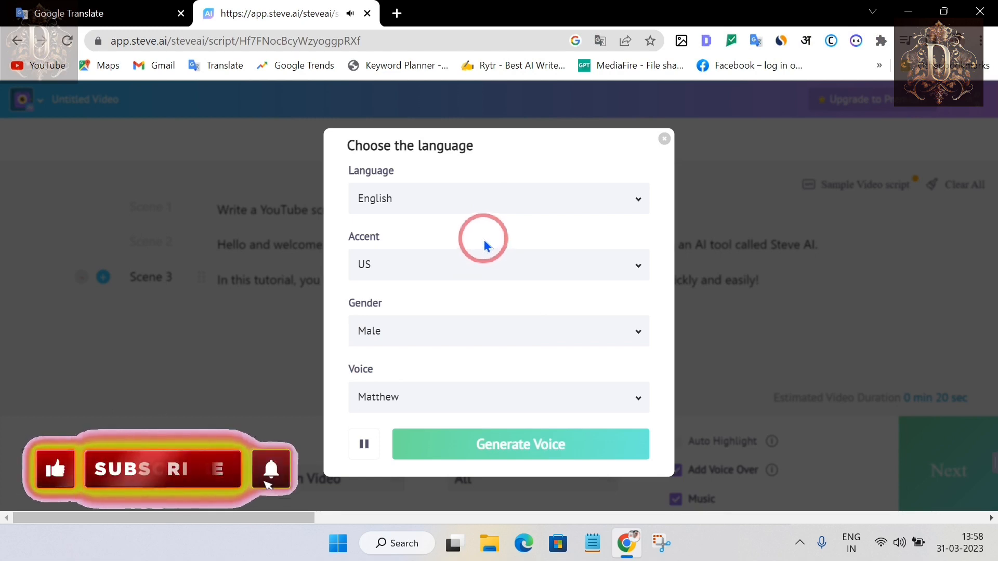
click(544, 449)
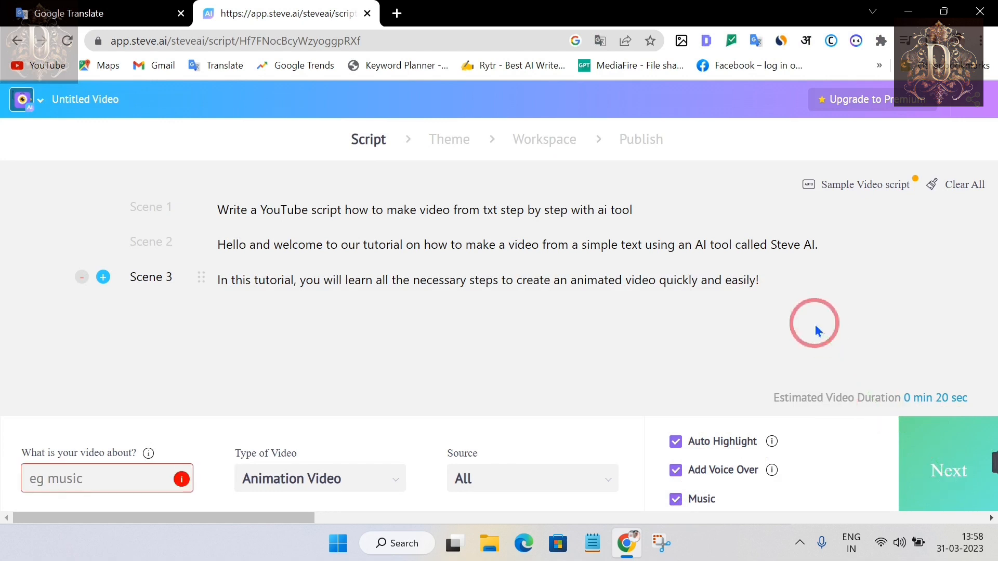
Set the video's topic to the suggested word "script" and continue to the theme selection
mouse_move(185, 486)
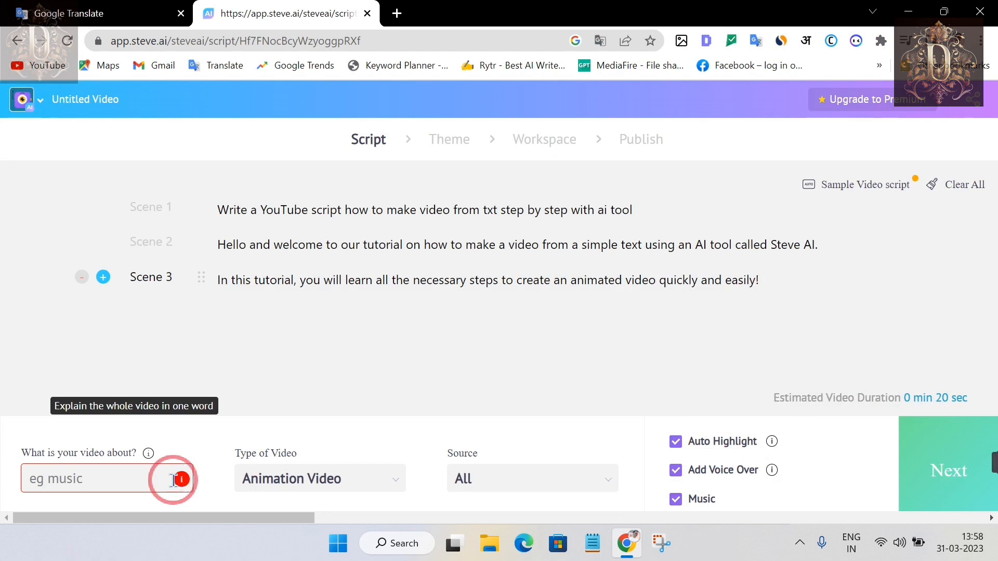
click(91, 481)
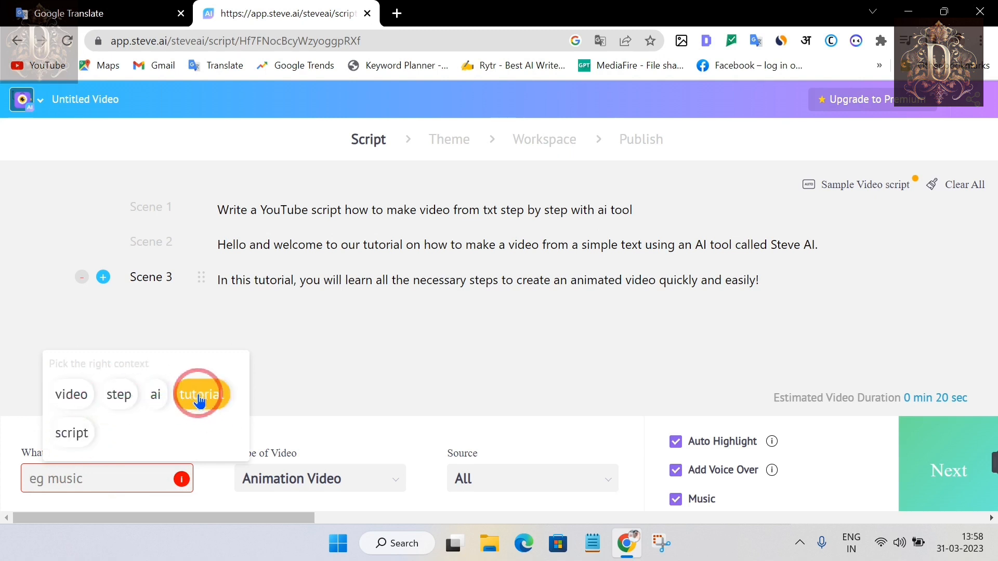
click(78, 445)
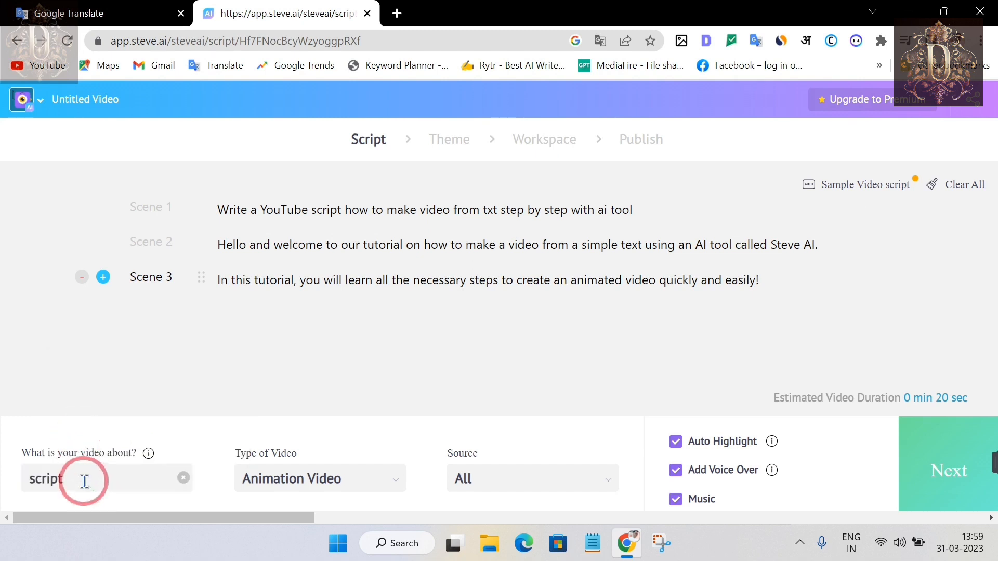
click(931, 483)
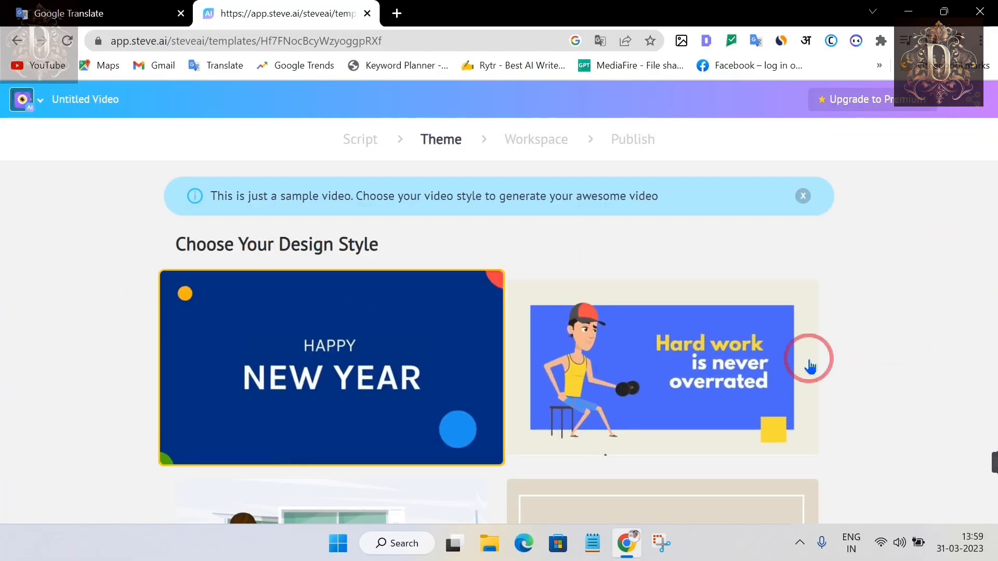
Browse the design styles and choose the blue office style with the woman working at a desk
scroll(724, 372, down, 2)
scroll(723, 374, down, 3)
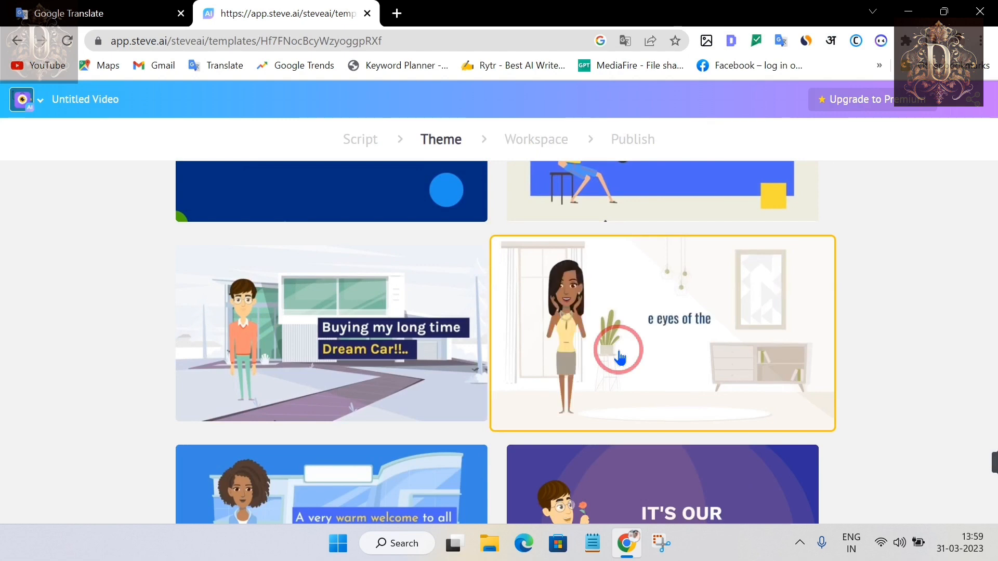
scroll(621, 364, down, 3)
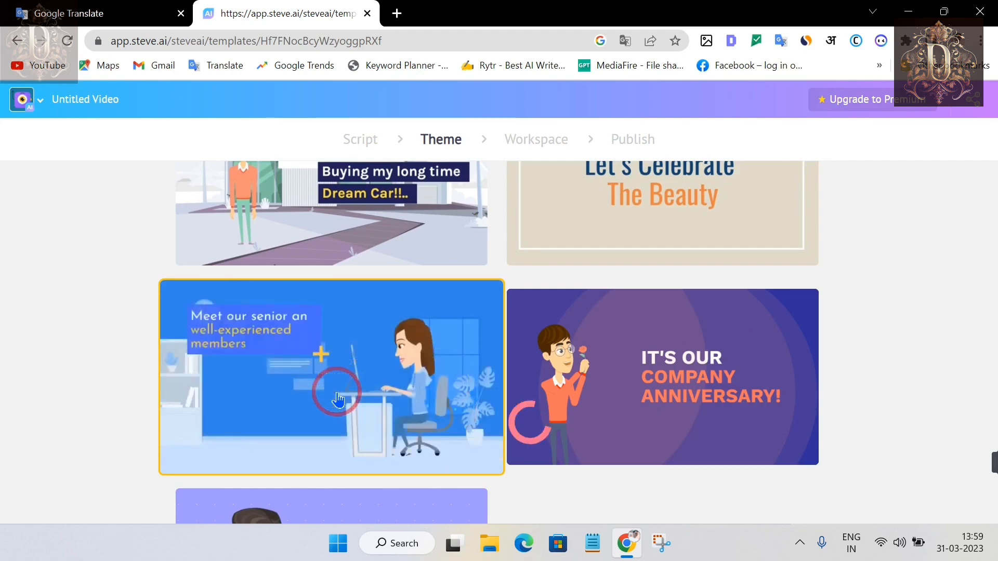
click(338, 400)
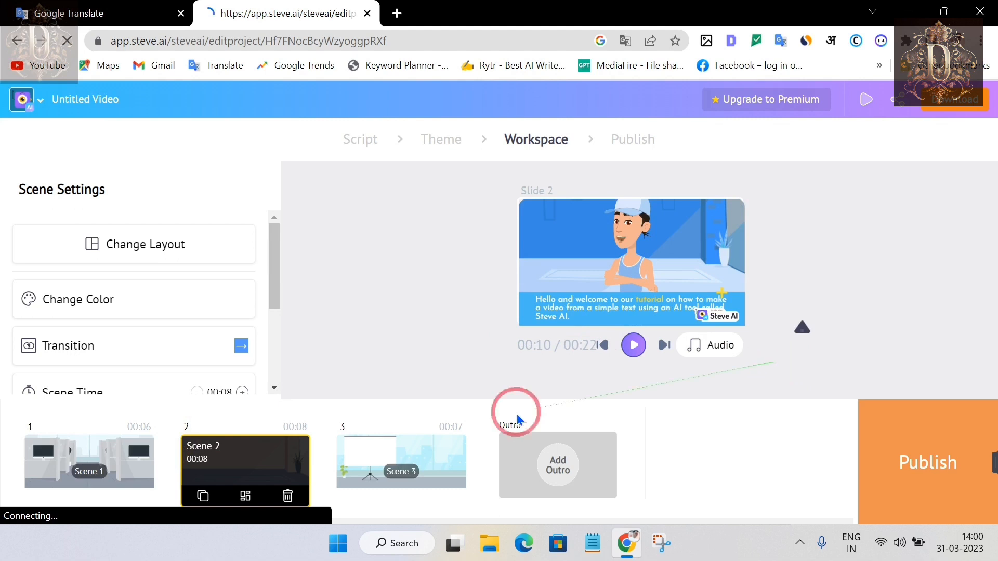
Look through the generated scenes in the workspace, viewing the previews of Scene 3 and Scene 2
click(362, 477)
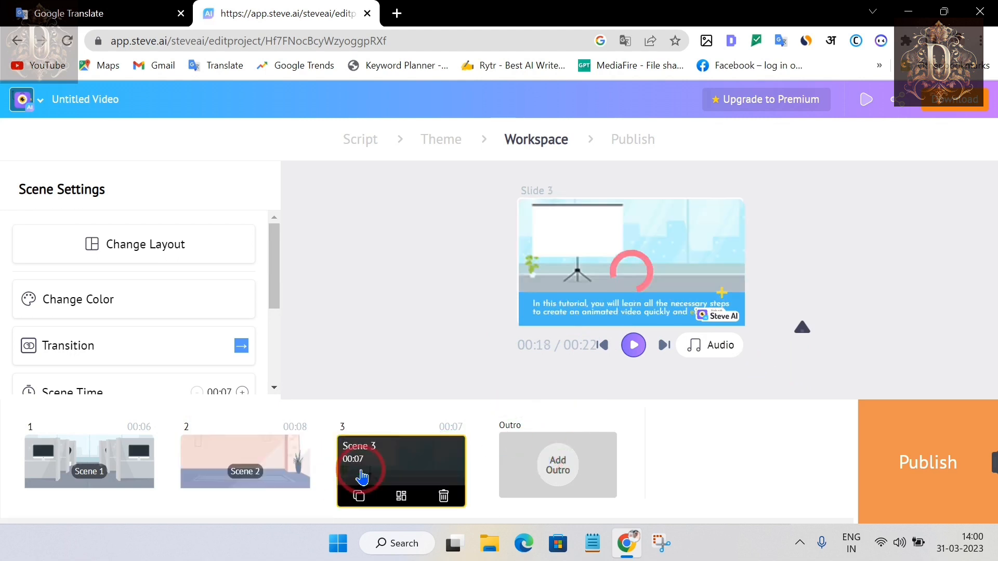
click(586, 268)
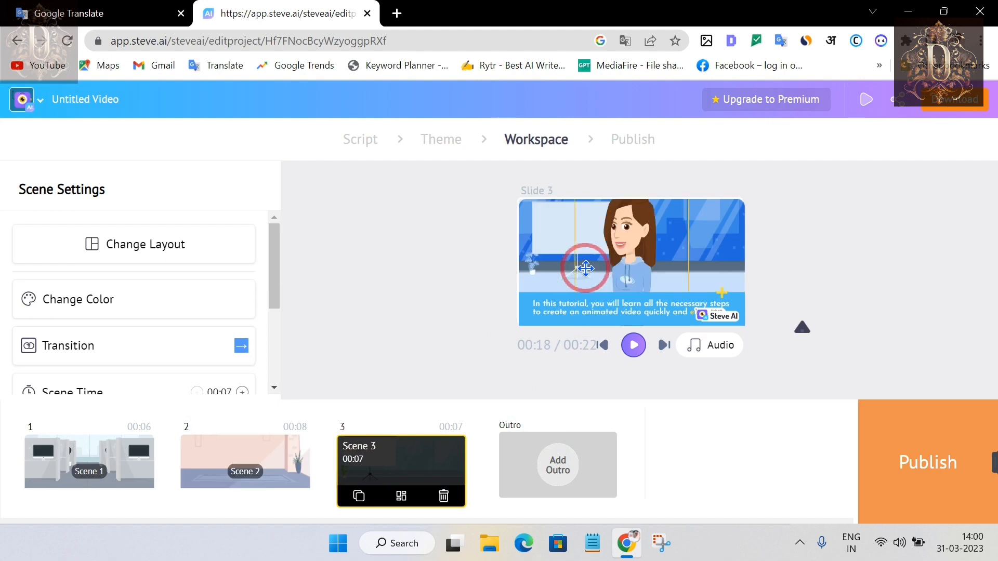
click(394, 465)
click(281, 482)
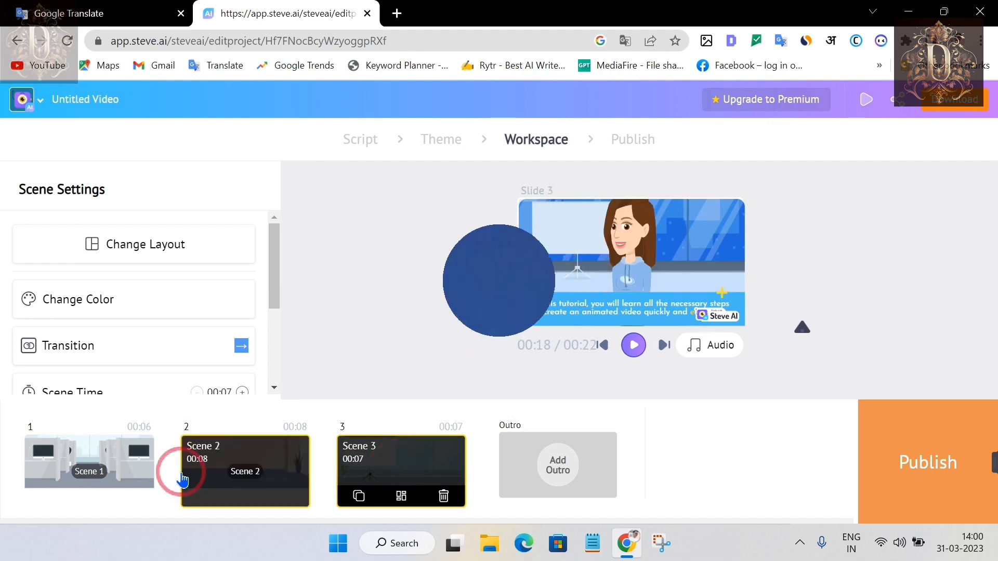
click(50, 472)
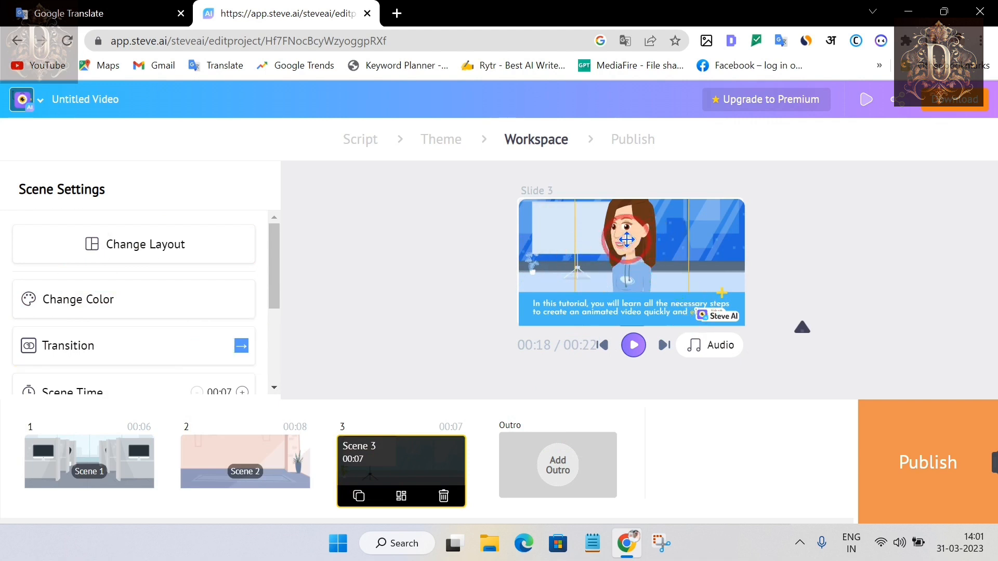
click(236, 489)
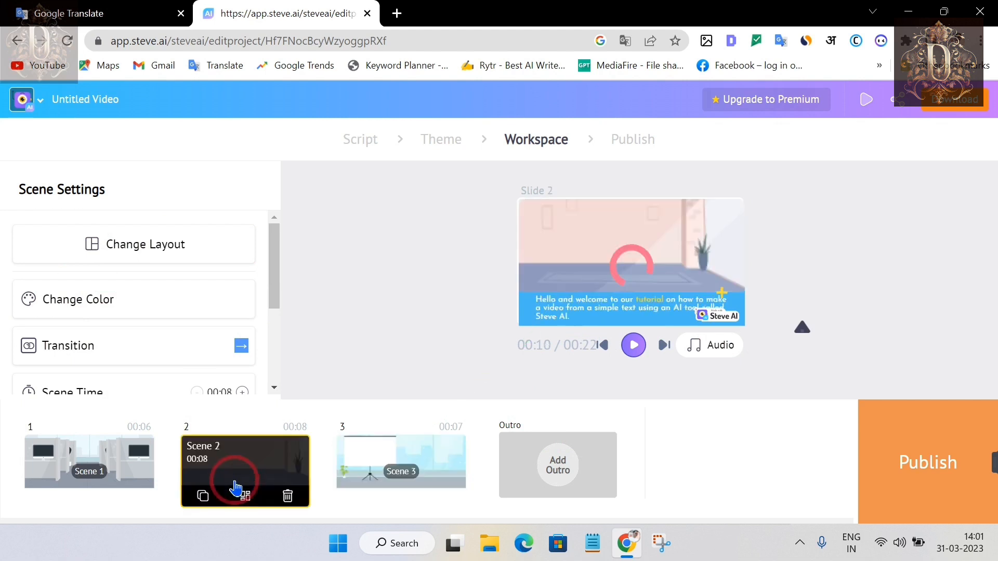
Replace the man with the cap in Scene 2 with the monkey character in glasses and a blue jacket
click(104, 488)
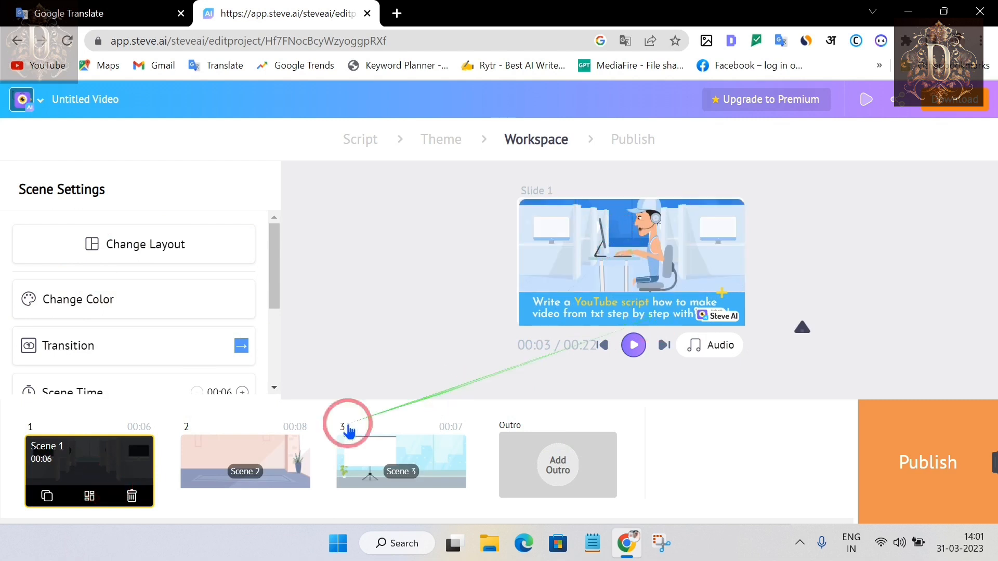
click(284, 458)
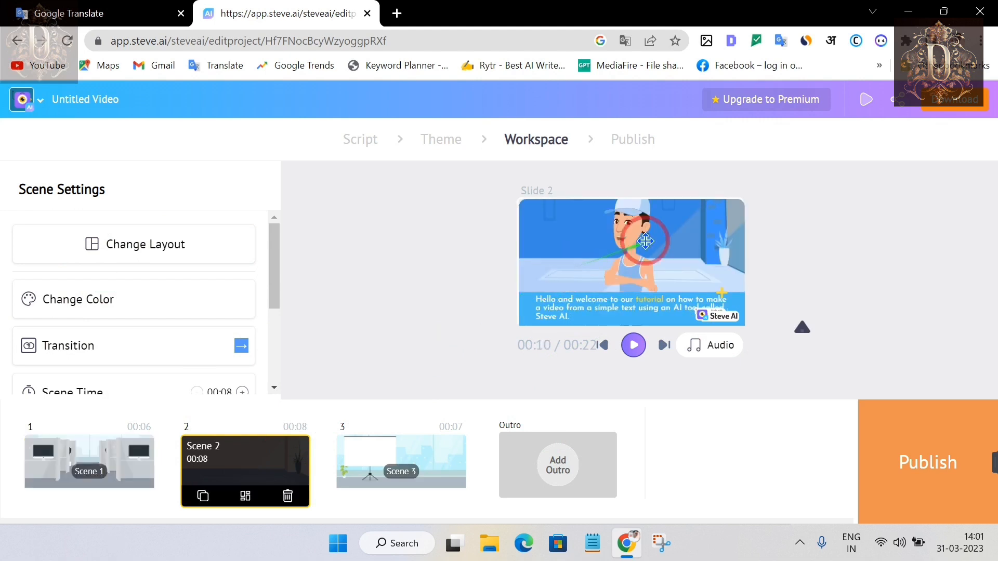
click(646, 242)
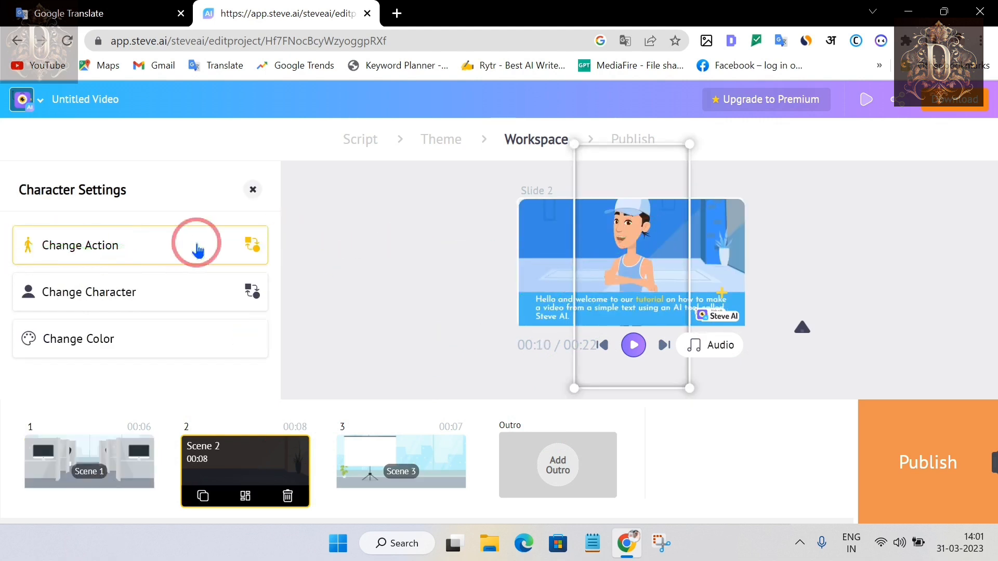
click(253, 294)
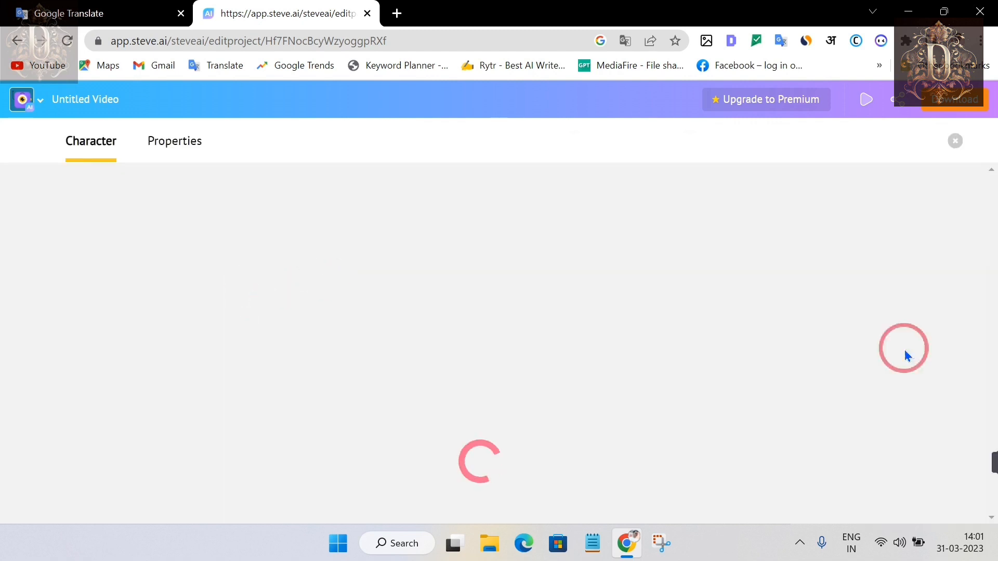
mouse_move(895, 471)
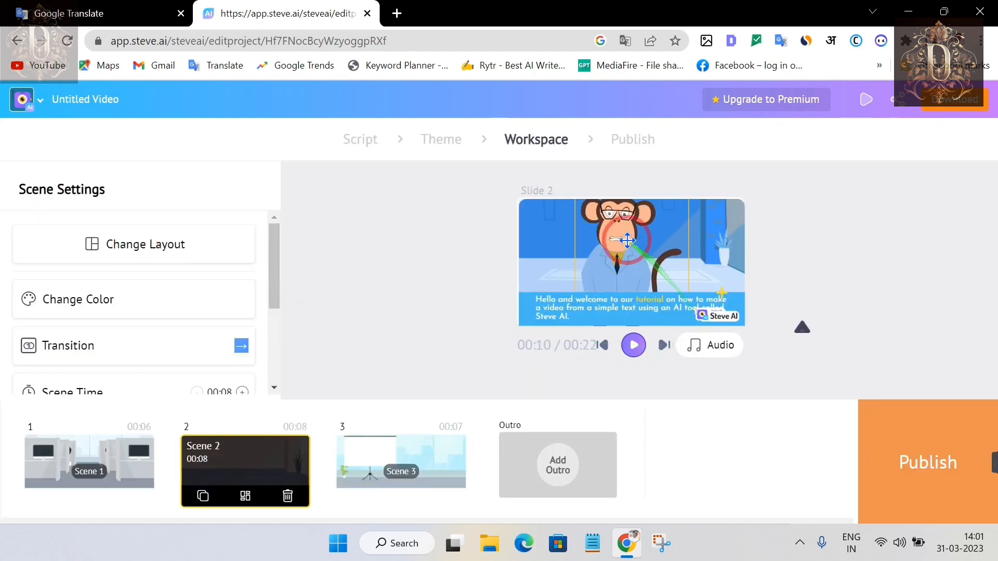
Shrink the monkey character in Scene 2 slightly and move it up within the slide
click(617, 240)
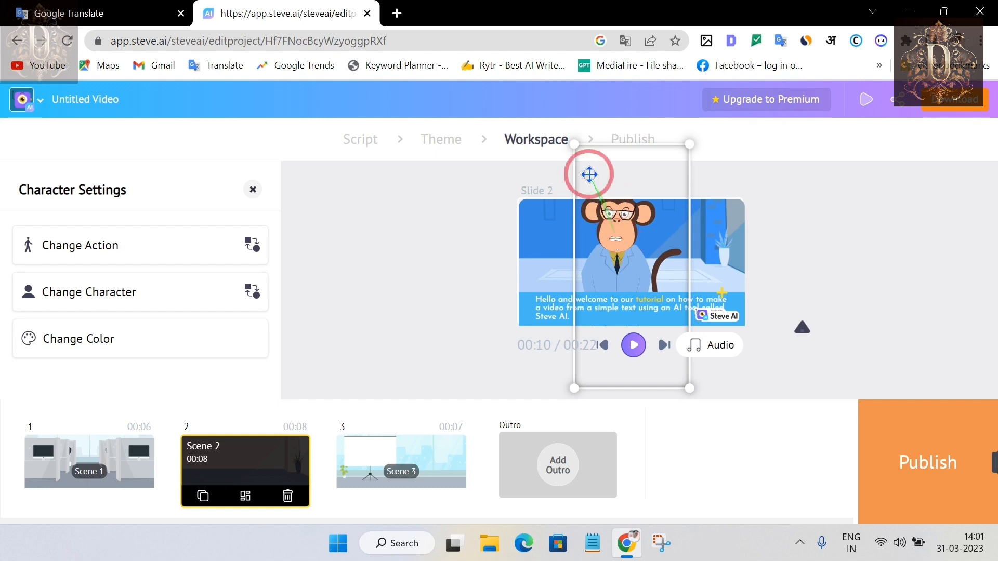
drag(575, 144, 593, 183)
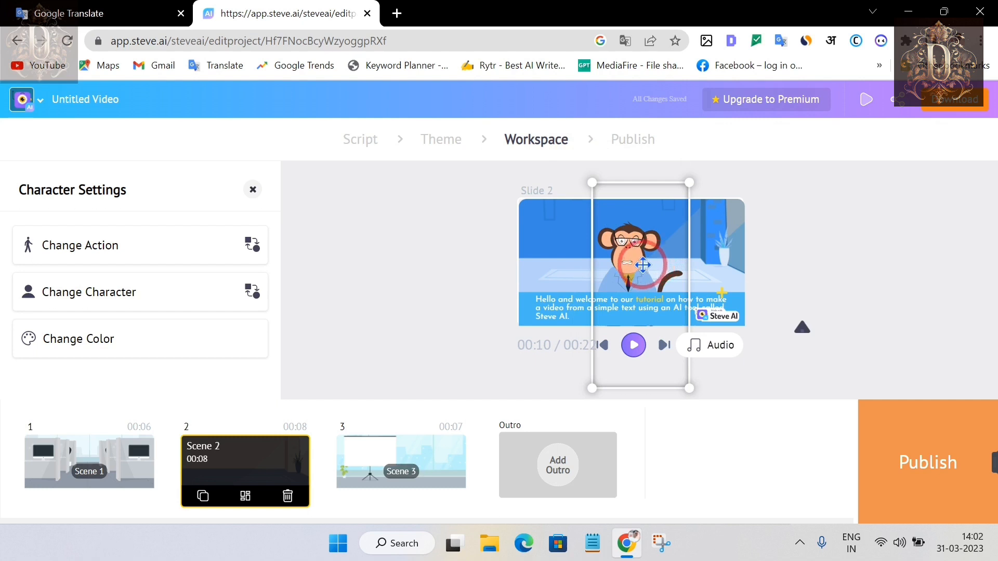
drag(643, 265, 643, 242)
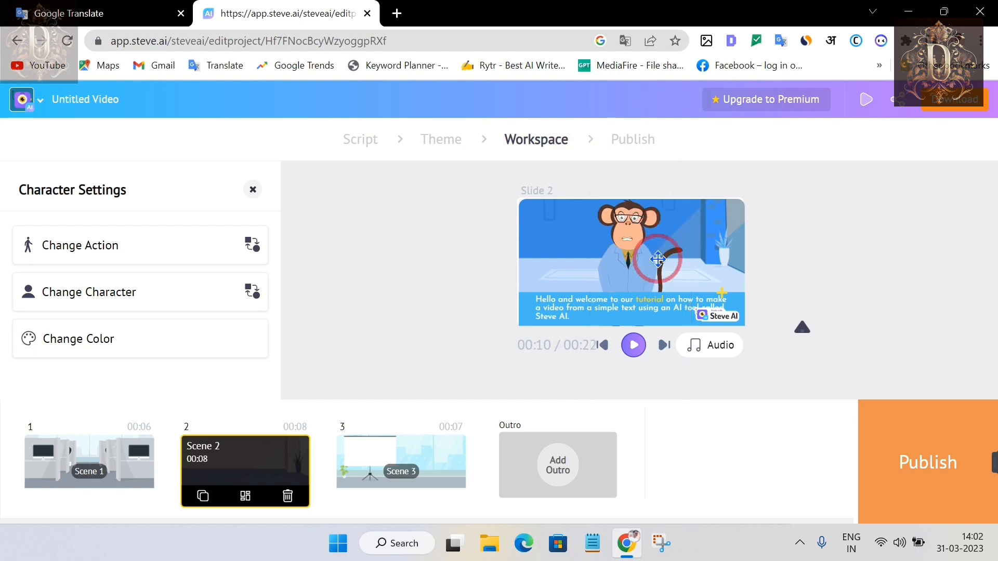
click(832, 277)
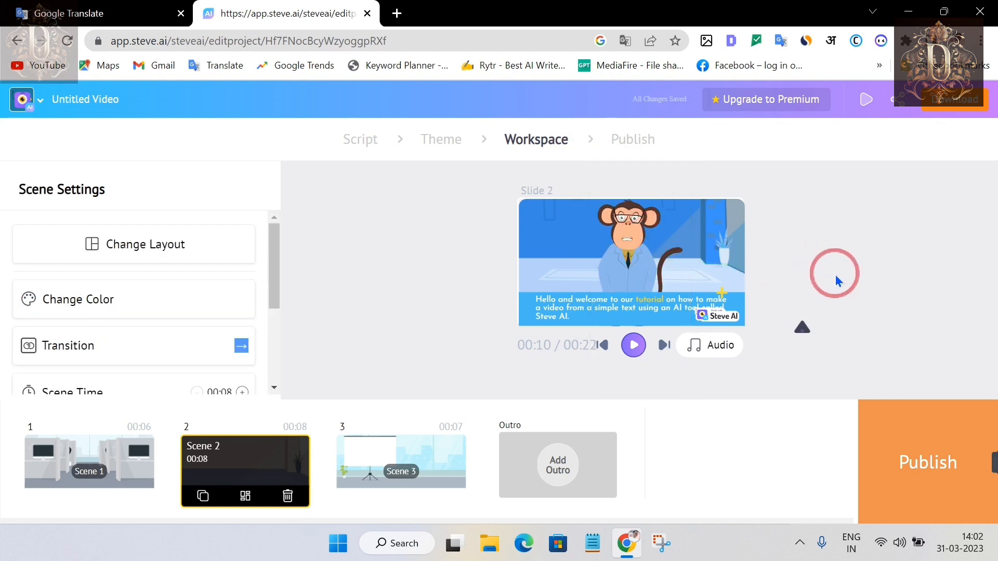
Open Scene 2's caption text for editing and apply it as it is
click(621, 304)
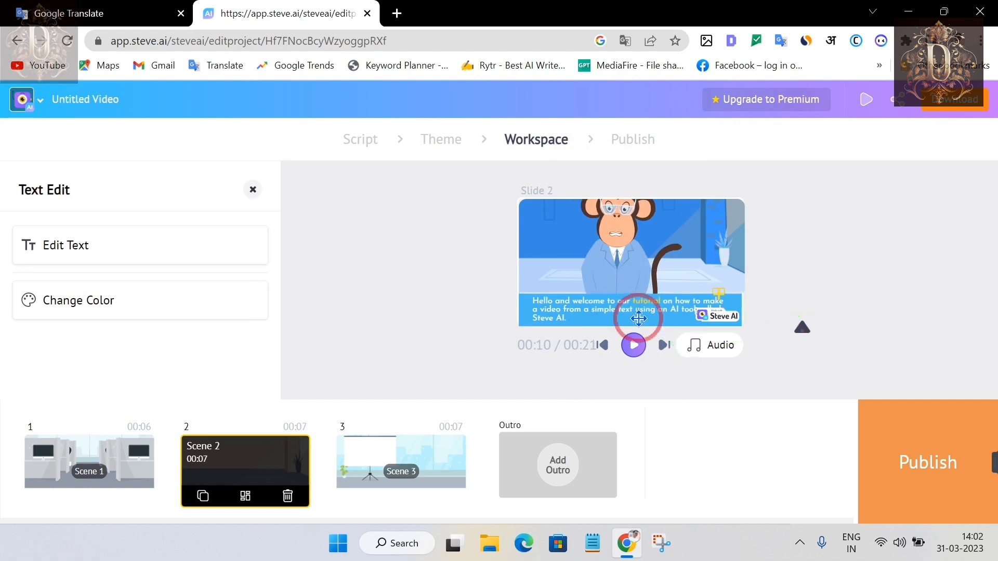
double_click(639, 319)
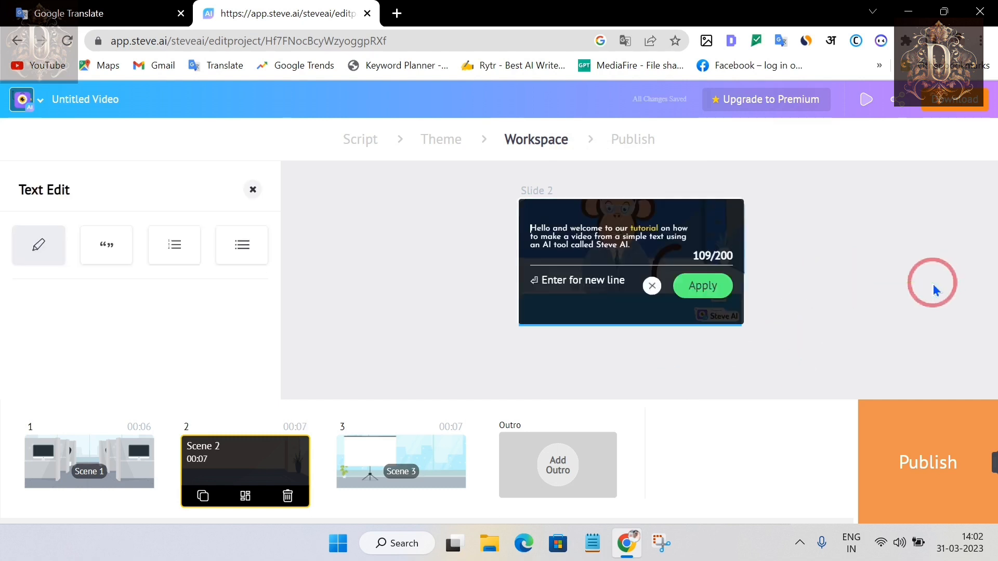
click(916, 297)
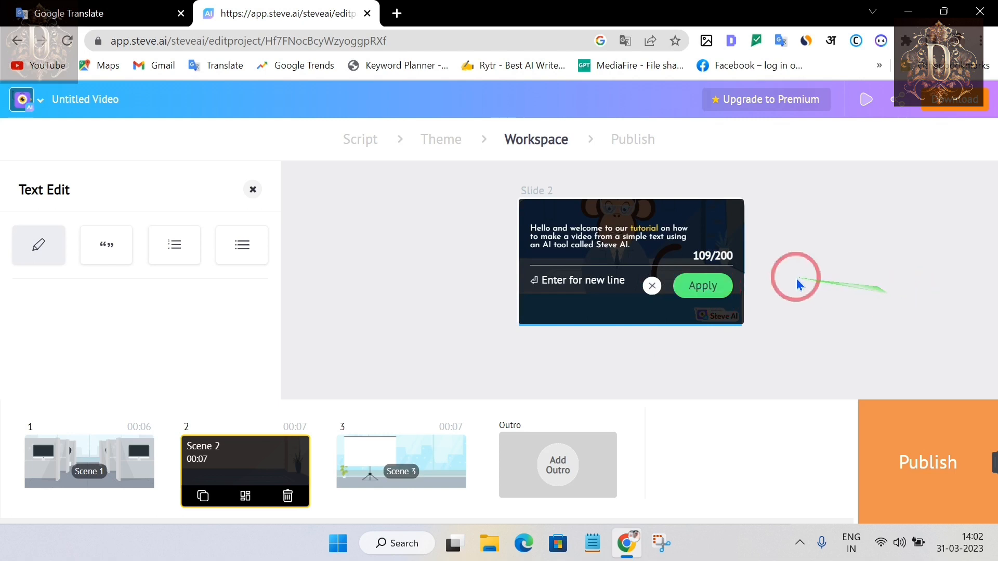
click(731, 290)
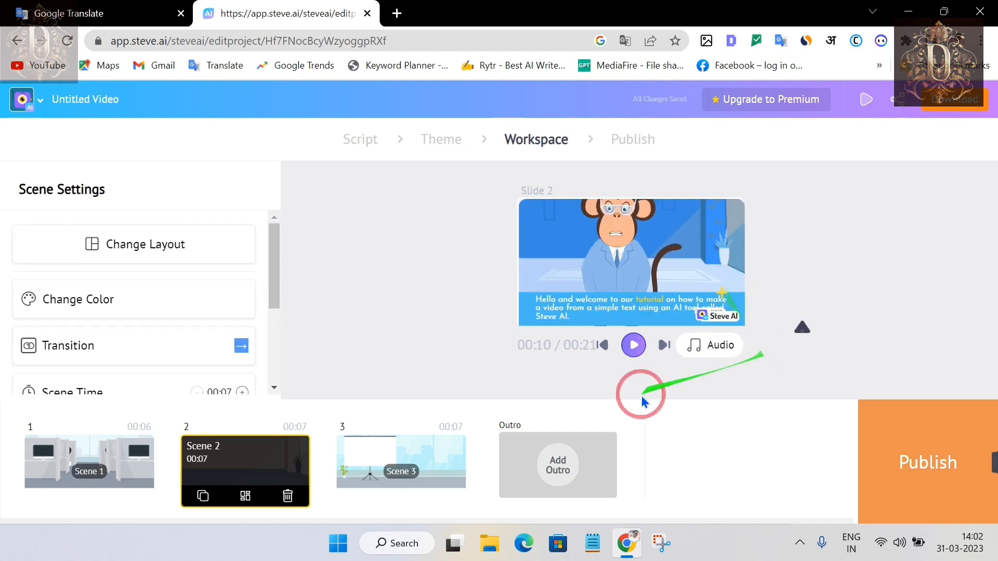
Scale down the monkey character in Scene 2 and reposition it so its whole head fits above the caption
click(618, 227)
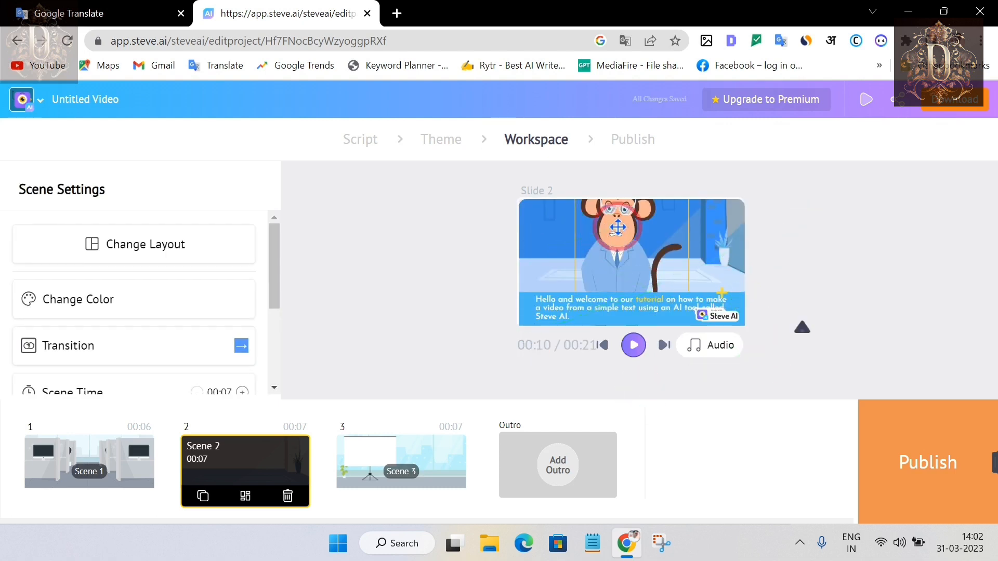
click(618, 228)
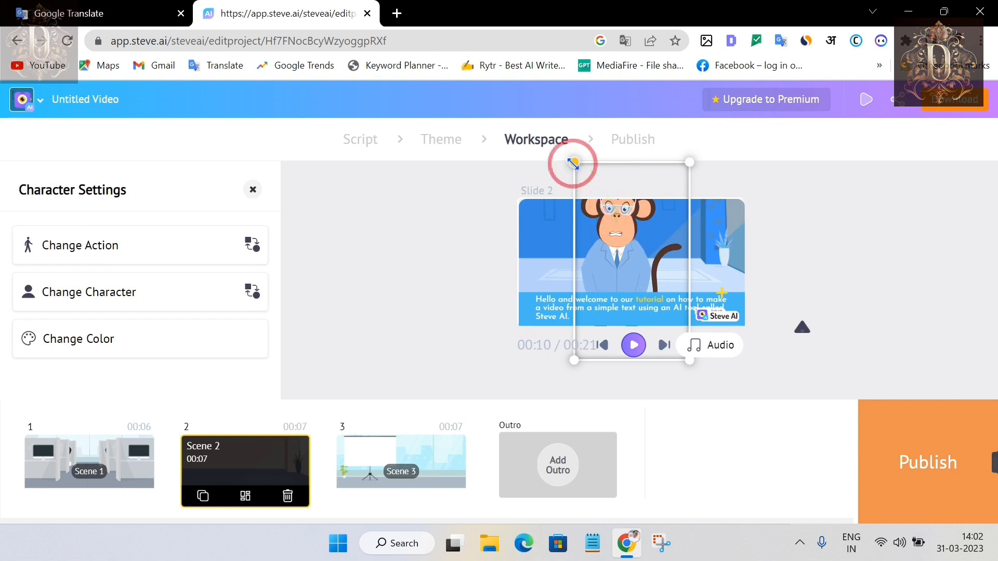
drag(574, 164, 601, 209)
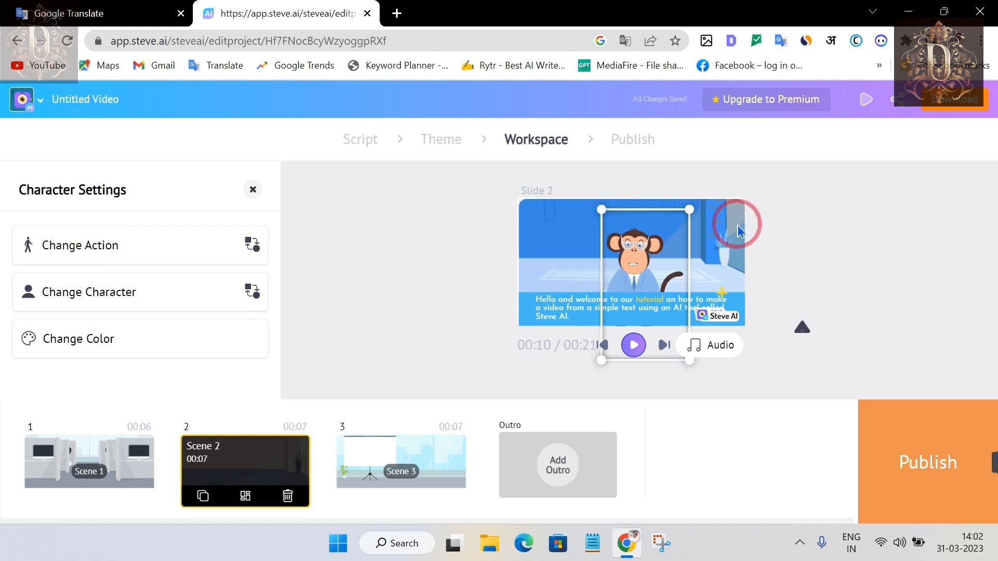
drag(658, 265, 647, 244)
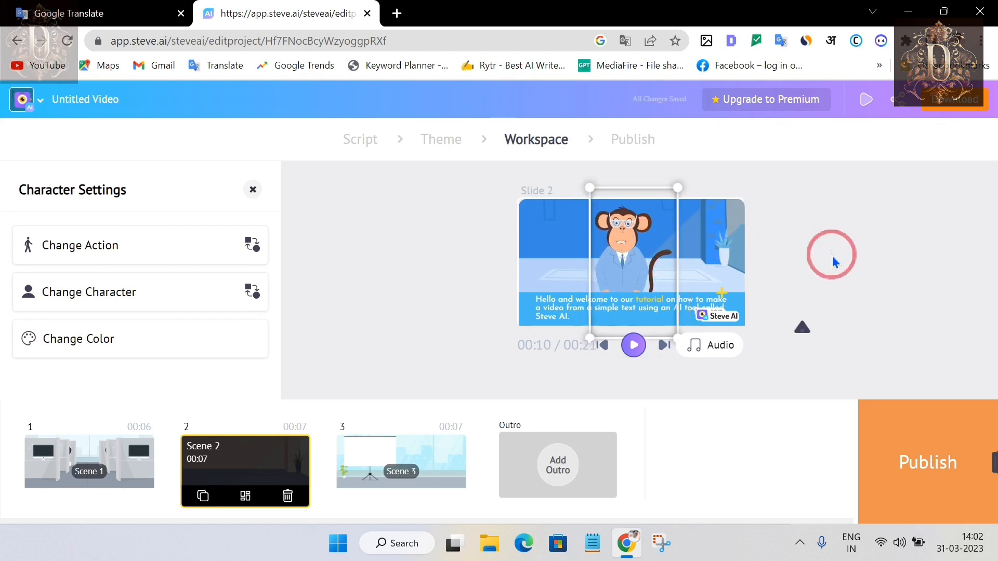
click(832, 256)
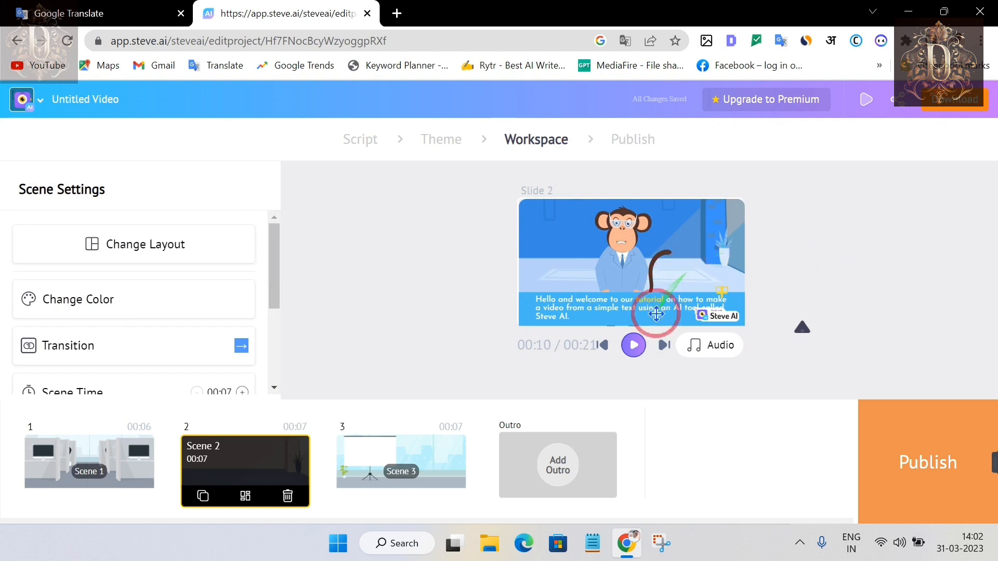
Open Scene 3 and play the video preview in the workspace
click(358, 482)
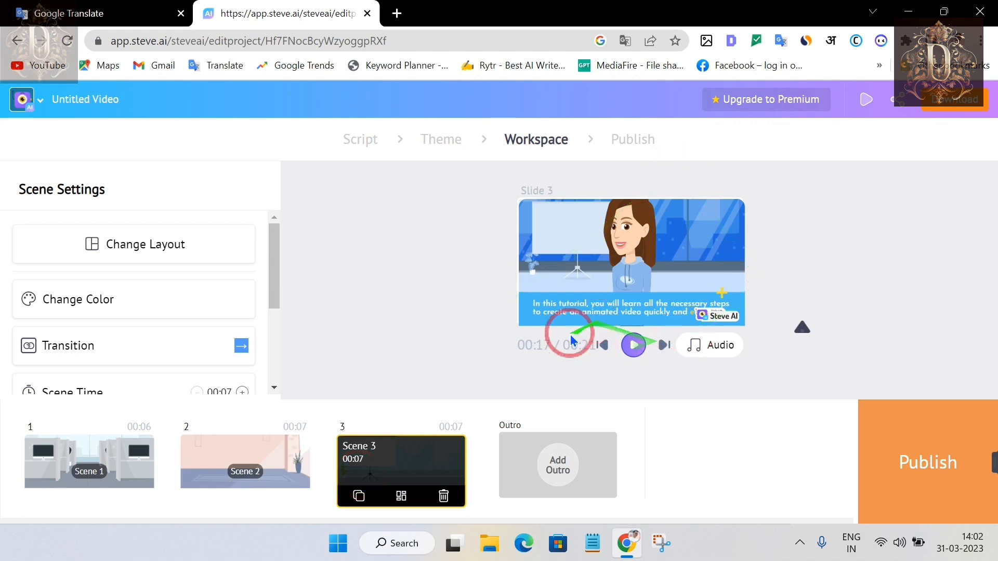
click(633, 346)
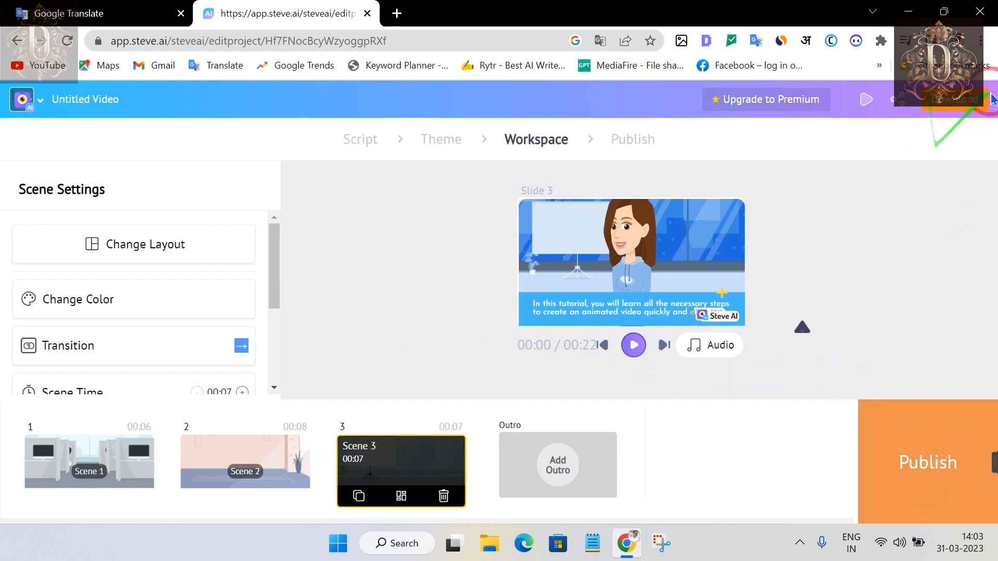
Continue to the publishing stage and play the video preview there
click(953, 109)
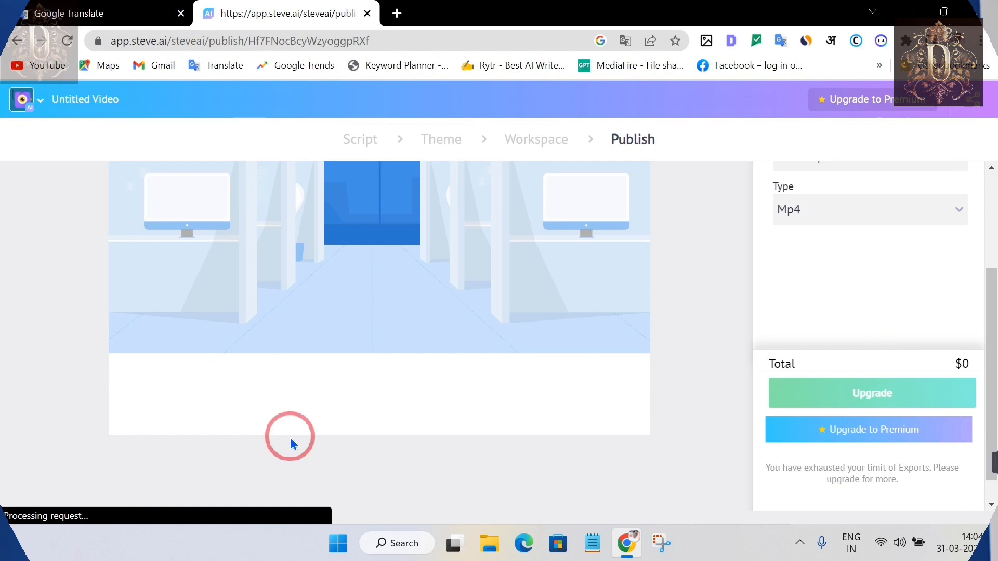
scroll(290, 441, up, 2)
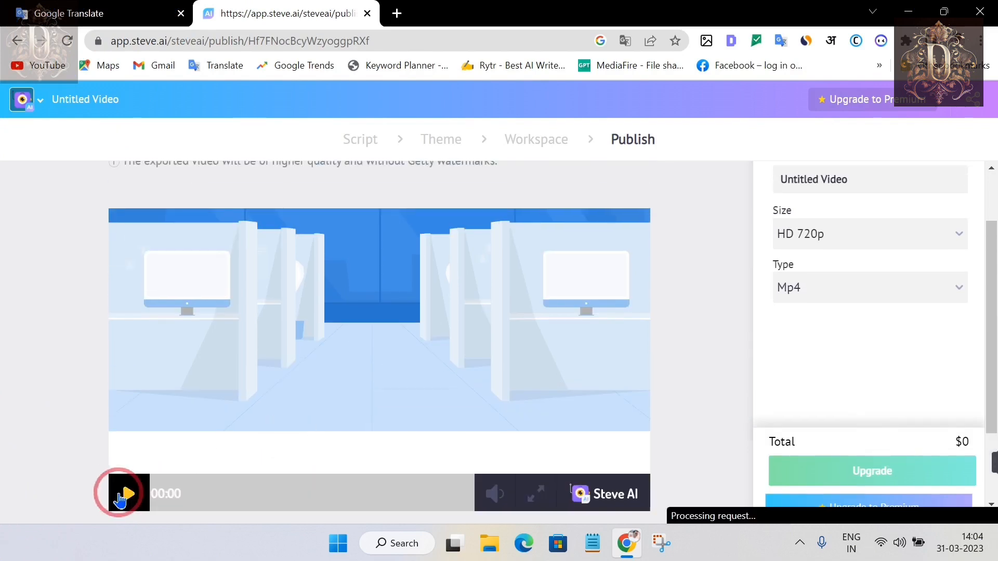
click(120, 498)
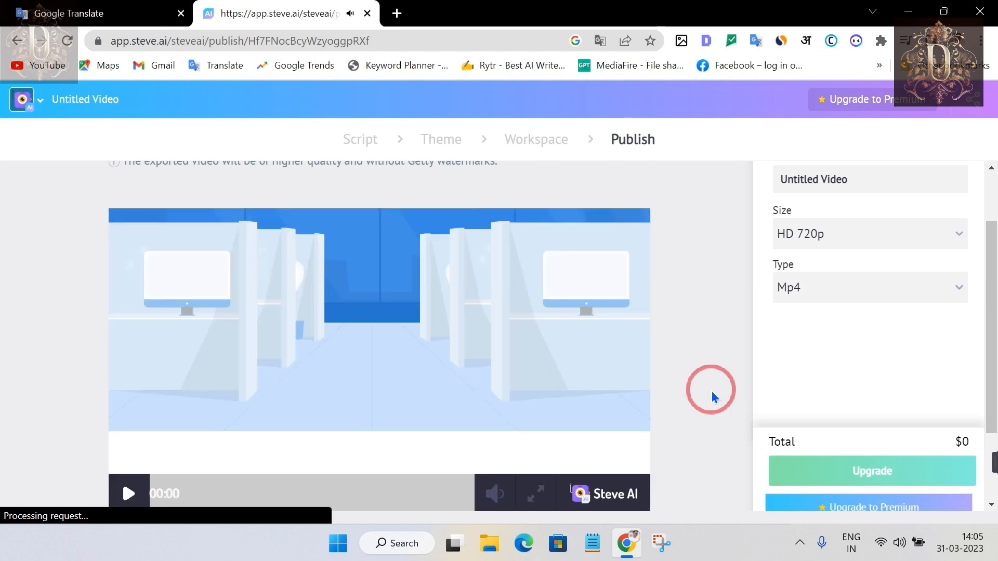
Go through the export type and size options, try SD 480p, and return the size to HD 720p
click(958, 290)
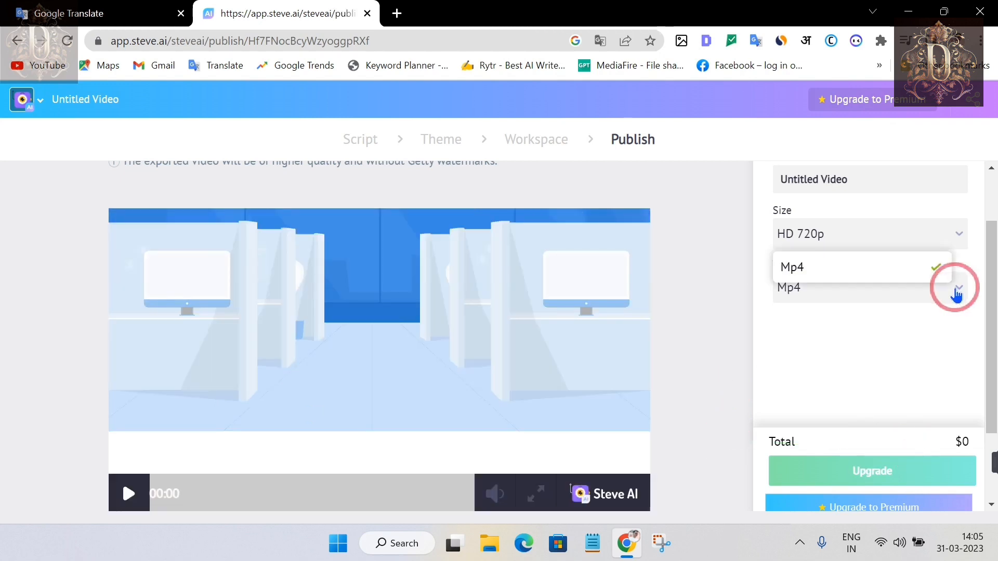
click(861, 343)
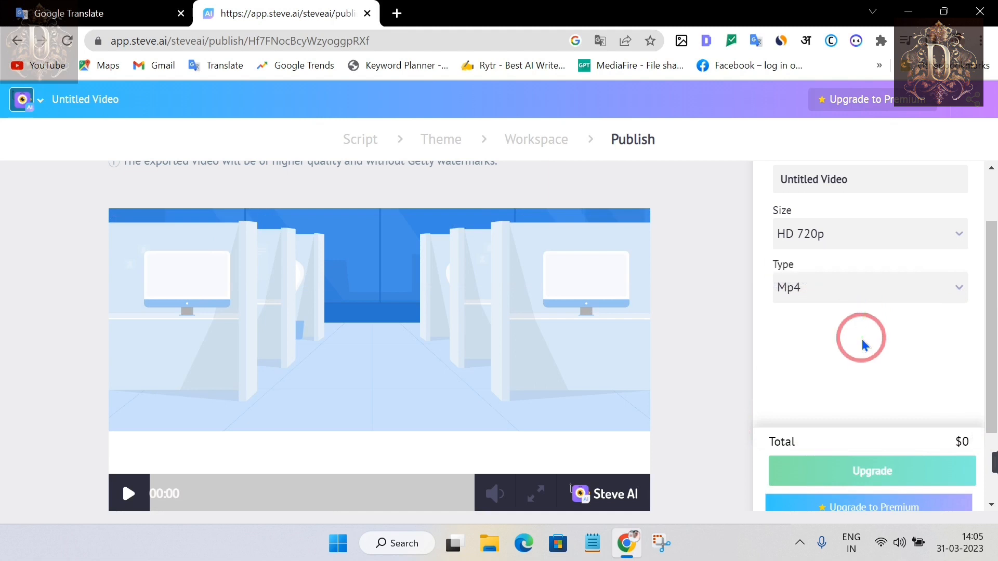
click(934, 232)
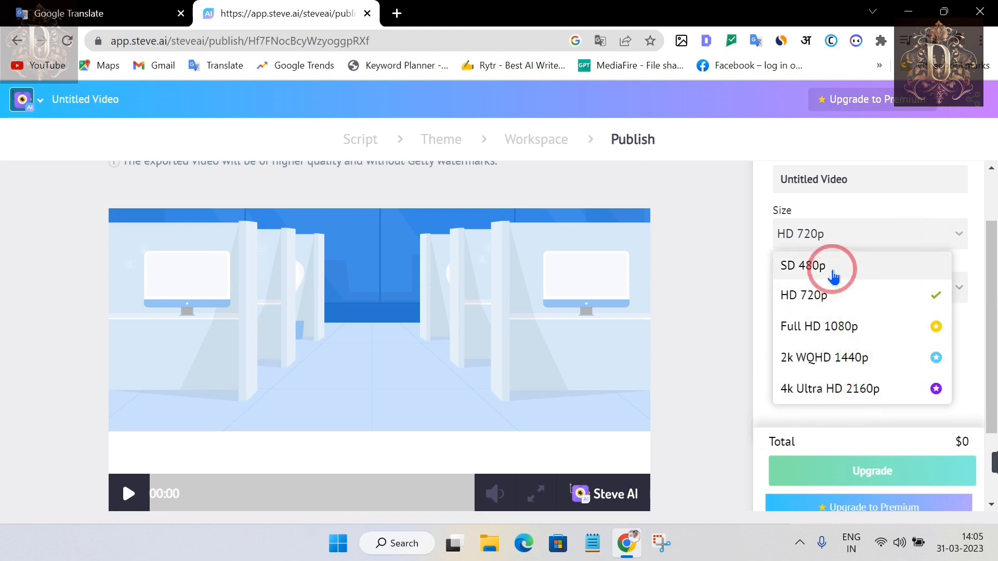
click(834, 268)
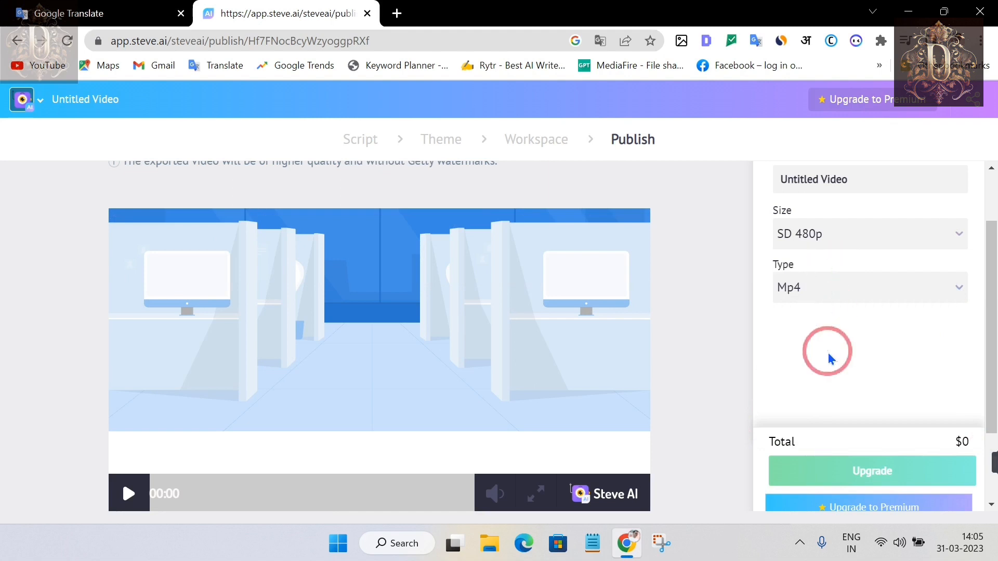
click(850, 229)
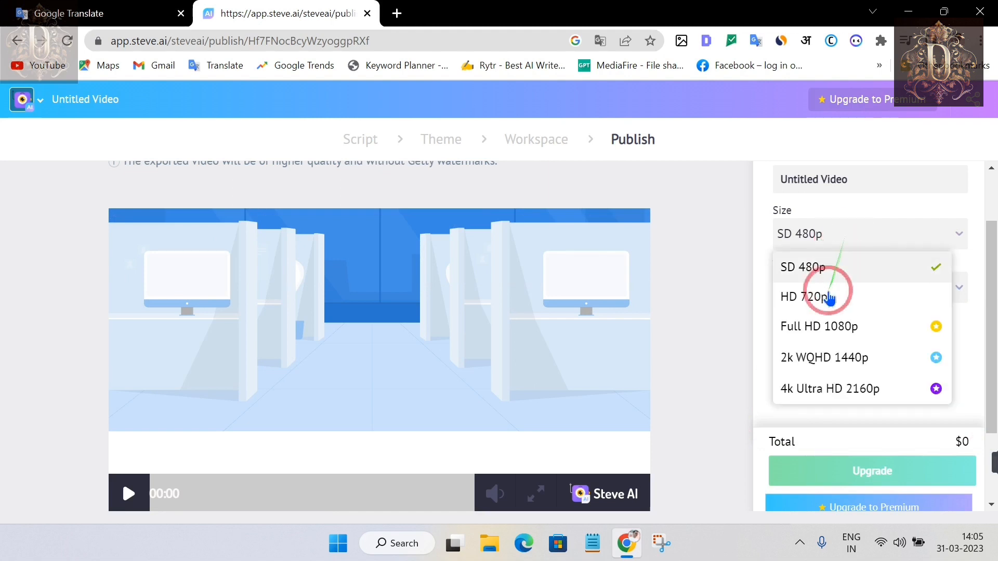
click(827, 297)
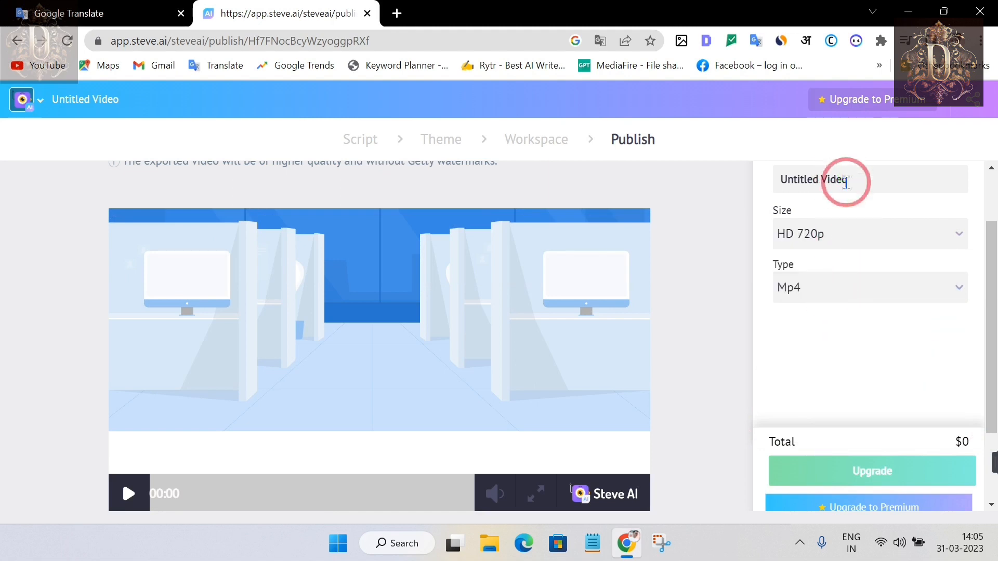
click(861, 180)
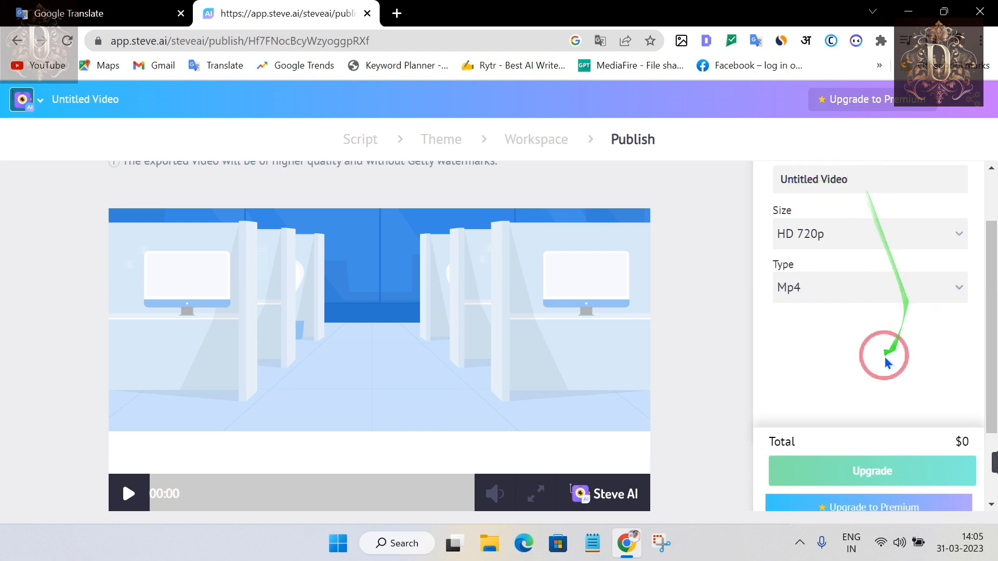